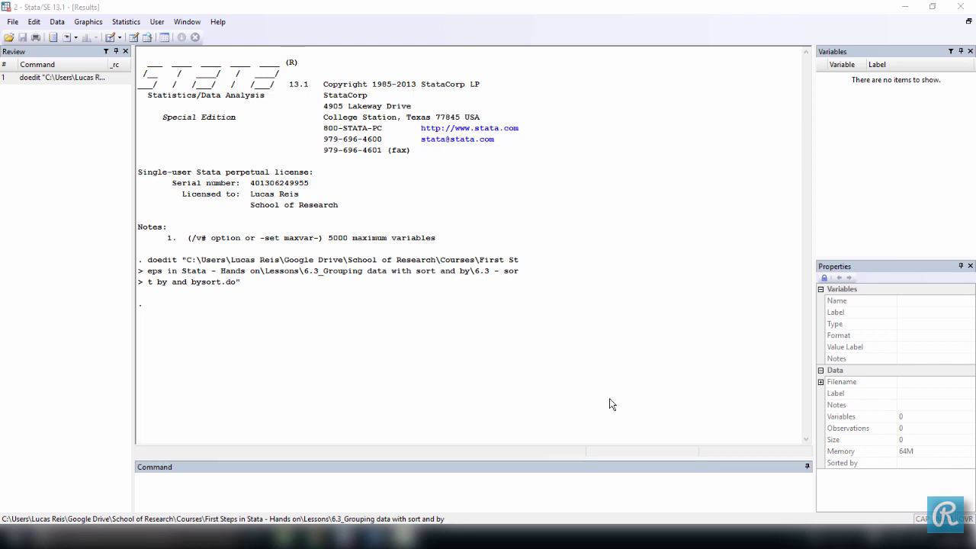
Step: Bring up the Do-file Editor and look over the '6.3 - sort by and bysort' do-file
{"action": "left_click", "coordinate": [375, 504]}
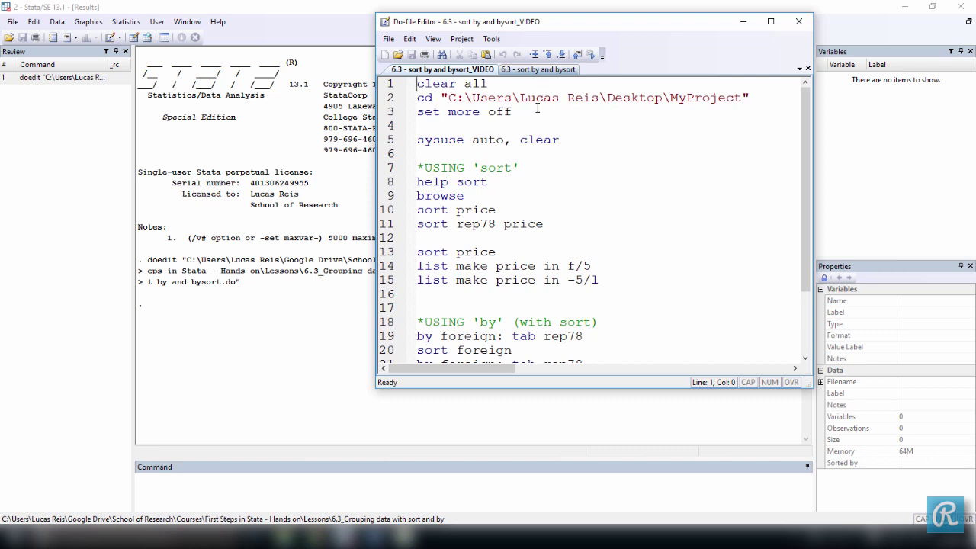
{"action": "left_click", "coordinate": [541, 74]}
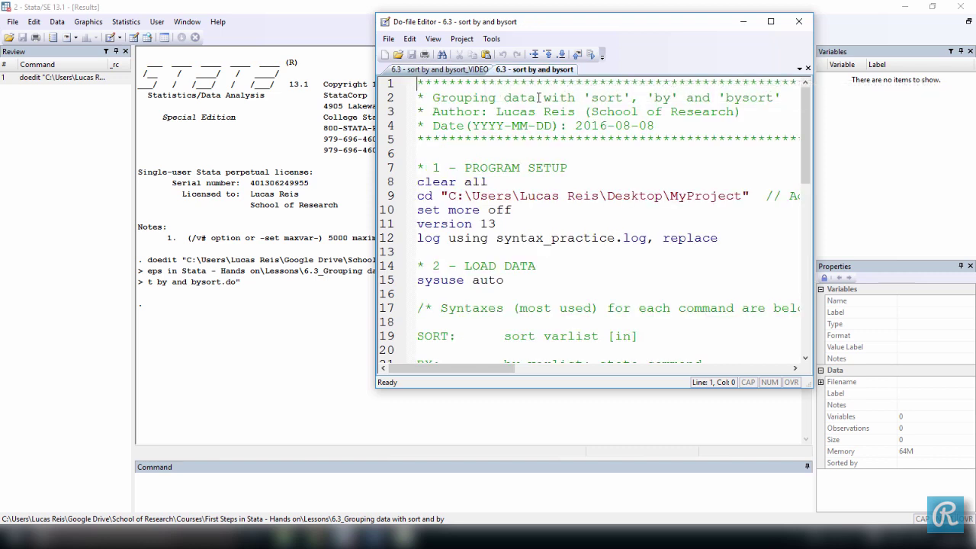
{"action": "mouse_move", "coordinate": [805, 136]}
{"action": "left_mouse_down"}
{"action": "mouse_move", "coordinate": [803, 316]}
{"action": "mouse_move", "coordinate": [808, 131]}
{"action": "left_mouse_up"}
Step: Run lines 1–5 of the _VIDEO do-file to load the auto data (12 variables, 74 observations)
{"action": "left_click", "coordinate": [449, 71]}
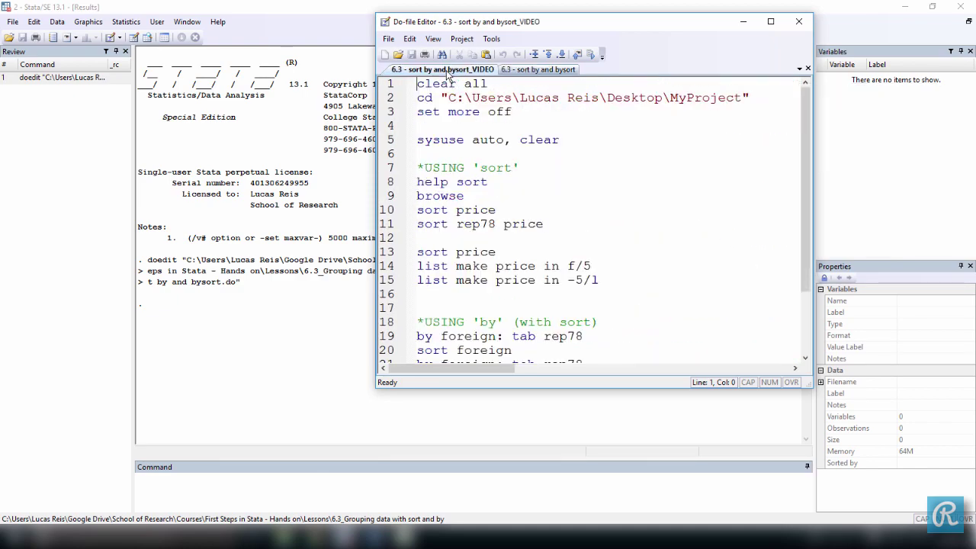
{"action": "left_click_drag", "start_coordinate": [570, 139], "coordinate": [416, 83]}
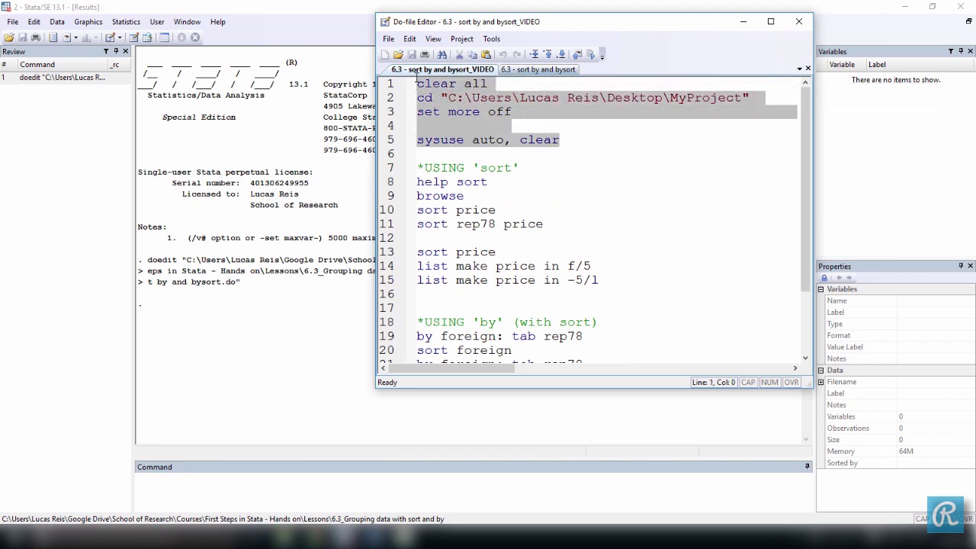
{"action": "key", "text": "ctrl+d"}
{"action": "left_click", "coordinate": [523, 178]}
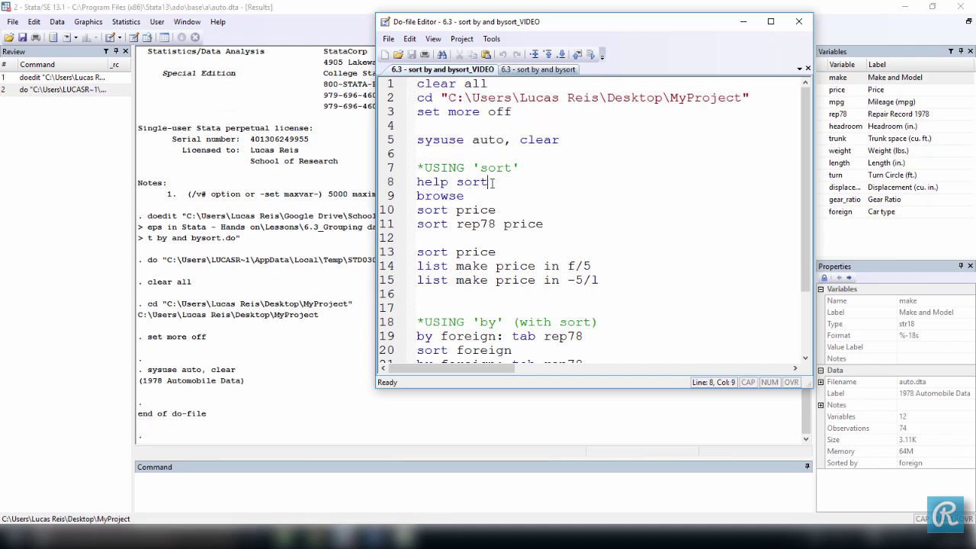
{"action": "left_click_drag", "start_coordinate": [495, 183], "coordinate": [419, 183]}
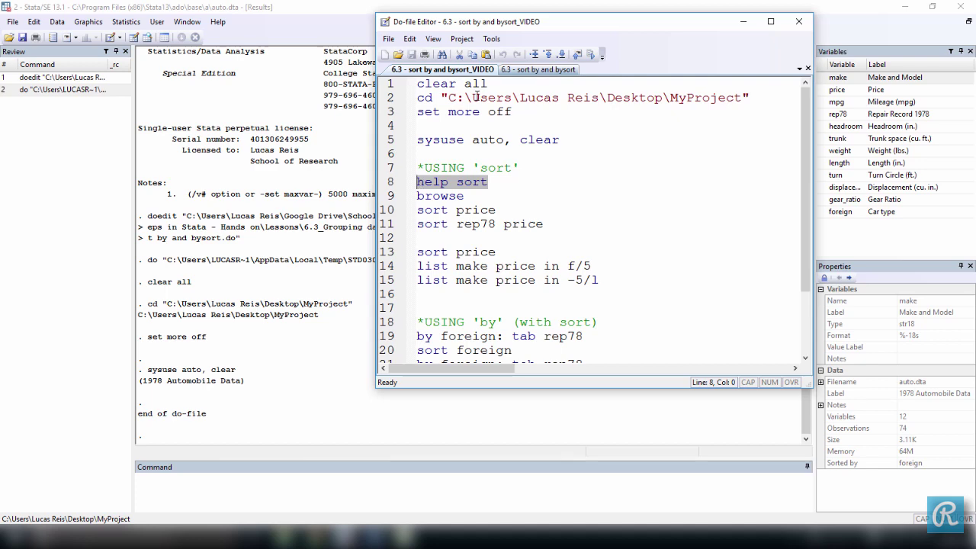
Step: Run 'help sort', read the description and 'sort varlist [in]' syntax, then close the Viewer
{"action": "left_click", "coordinate": [592, 55]}
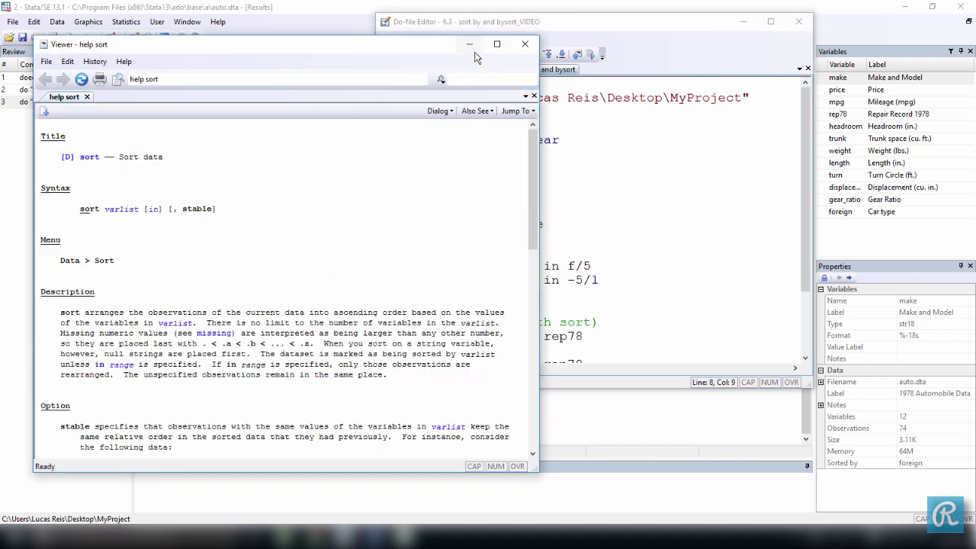
{"action": "left_click_drag", "start_coordinate": [61, 318], "coordinate": [197, 328]}
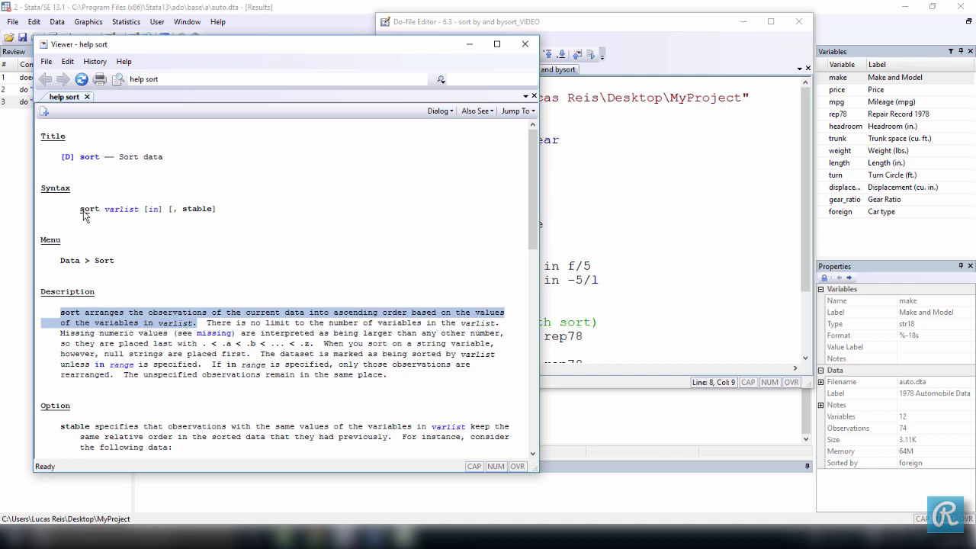
{"action": "left_click_drag", "start_coordinate": [80, 213], "coordinate": [97, 215]}
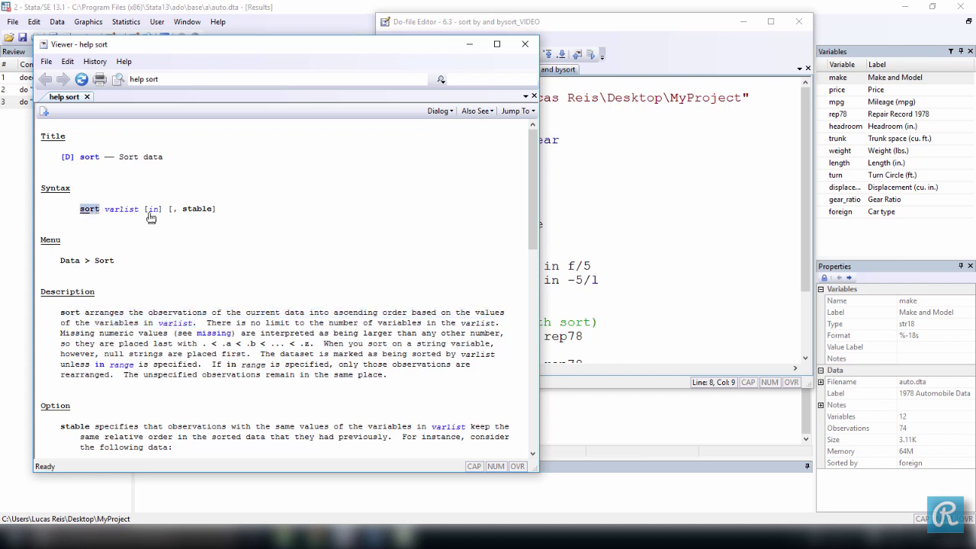
{"action": "left_click_drag", "start_coordinate": [145, 213], "coordinate": [213, 214]}
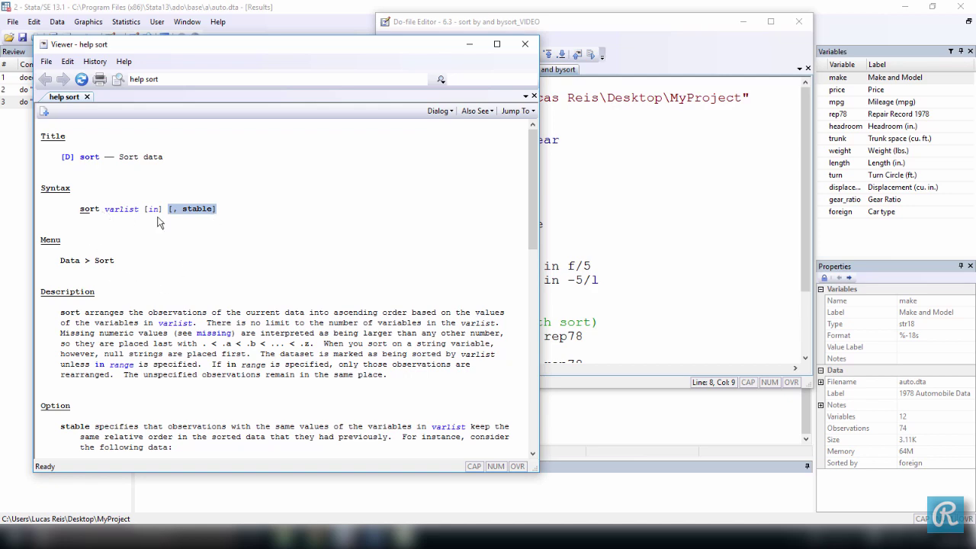
{"action": "left_click", "coordinate": [525, 44]}
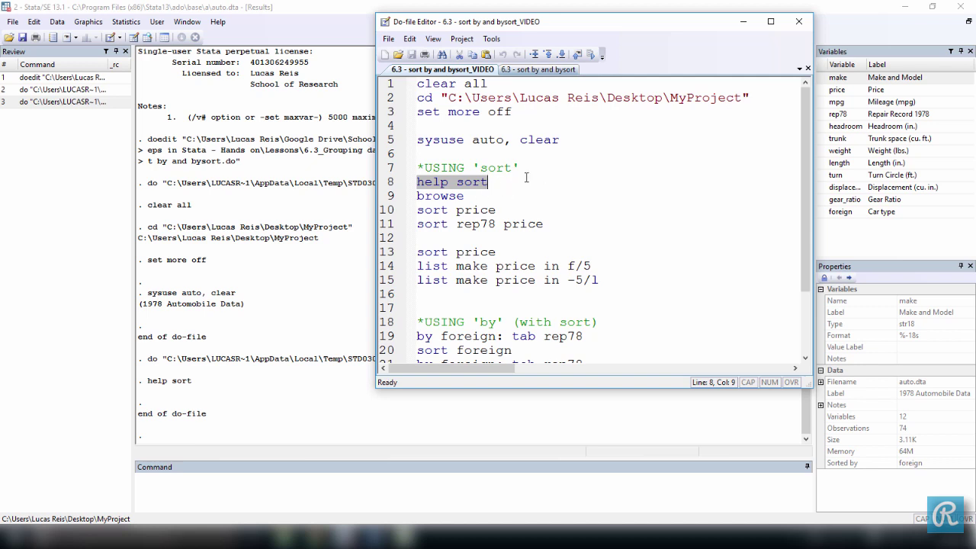
Step: Run the browse line to show the auto data in the Data Editor
{"action": "left_click", "coordinate": [478, 197]}
{"action": "left_click_drag", "start_coordinate": [484, 198], "coordinate": [391, 201]}
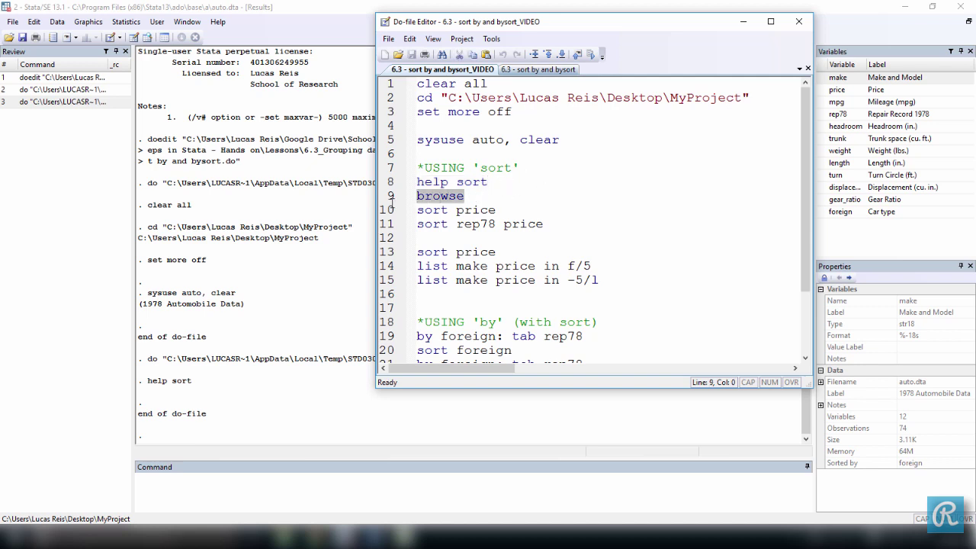
{"action": "left_click", "coordinate": [591, 55]}
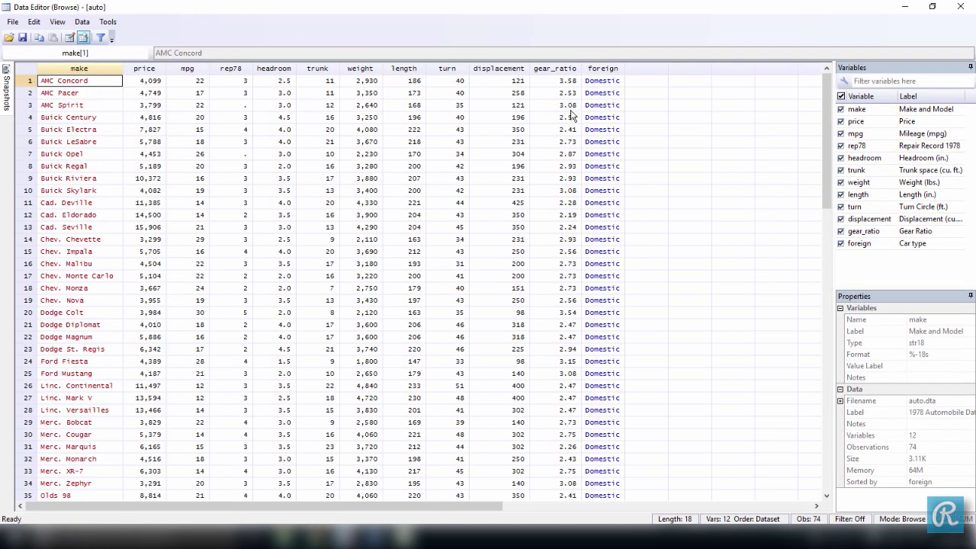
Step: Step through the unsorted price values in rows 4–10, then close the Data Editor
{"action": "left_click", "coordinate": [153, 118]}
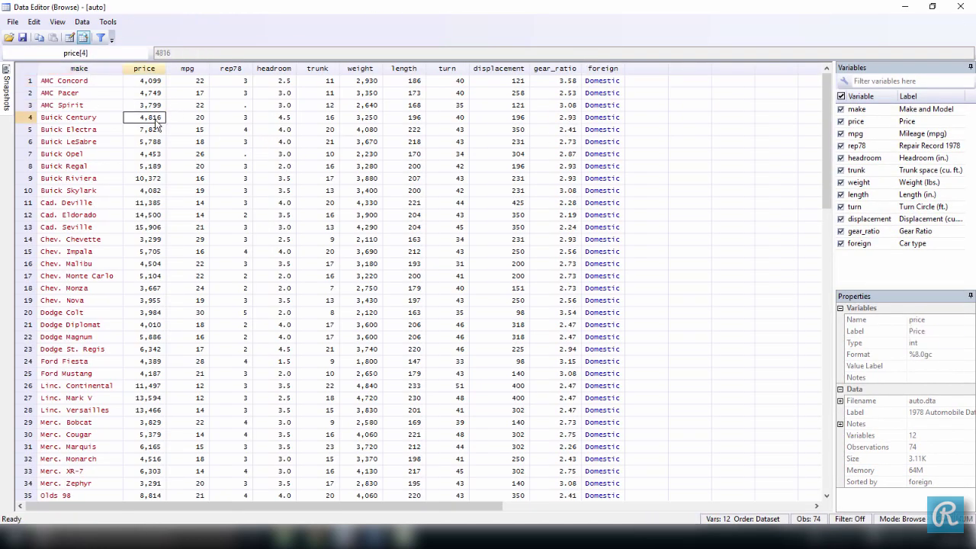
{"action": "left_click", "coordinate": [155, 131]}
{"action": "left_click", "coordinate": [155, 143]}
{"action": "left_click", "coordinate": [155, 155]}
{"action": "left_click", "coordinate": [154, 167]}
{"action": "left_click", "coordinate": [155, 178]}
{"action": "left_click", "coordinate": [155, 191]}
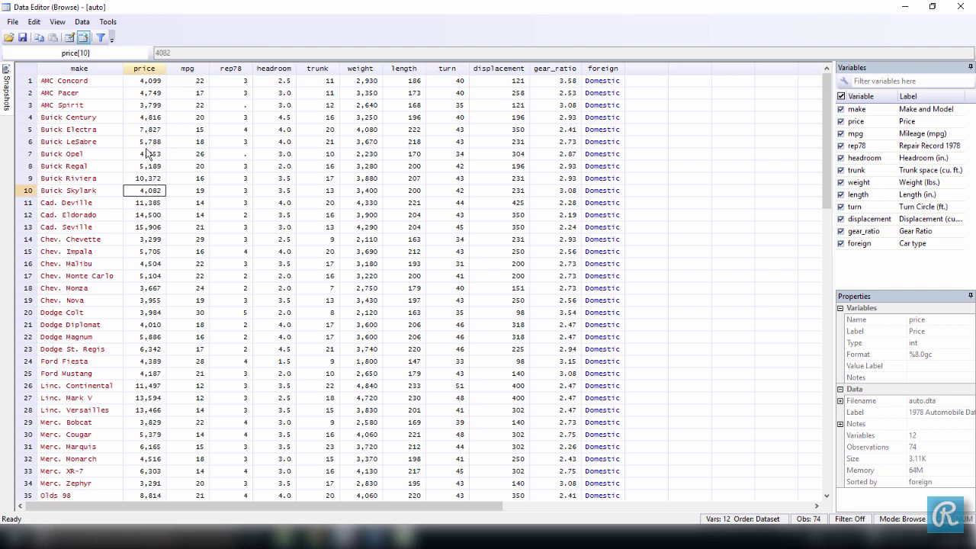
{"action": "left_click", "coordinate": [608, 64]}
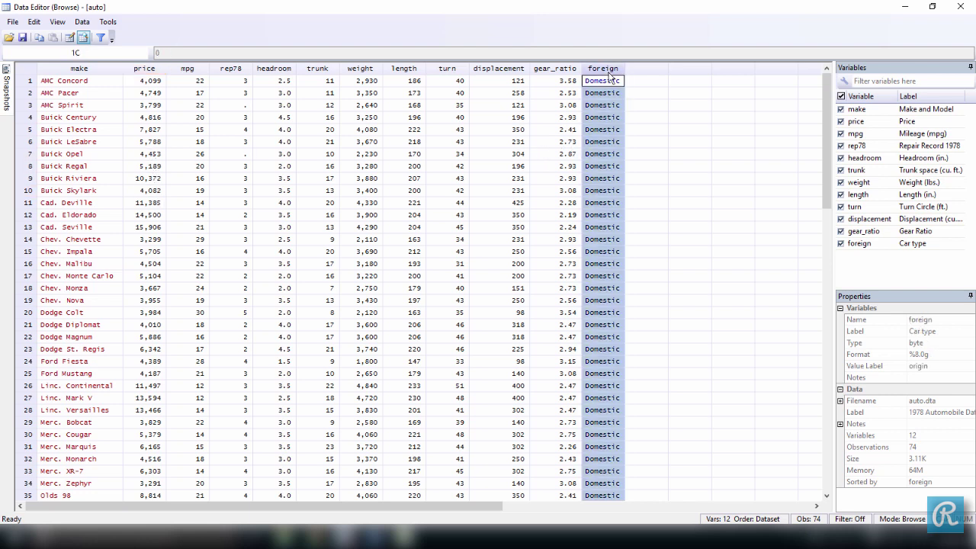
{"action": "mouse_move", "coordinate": [828, 93]}
{"action": "left_mouse_down"}
{"action": "mouse_move", "coordinate": [817, 286]}
{"action": "mouse_move", "coordinate": [819, 84]}
{"action": "left_mouse_up"}
{"action": "left_click", "coordinate": [150, 82]}
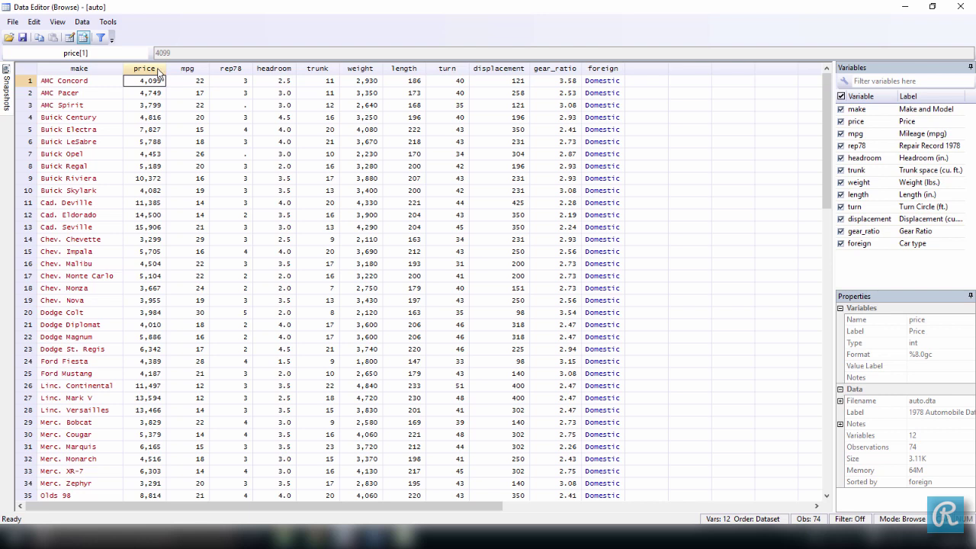
{"action": "left_click", "coordinate": [960, 6]}
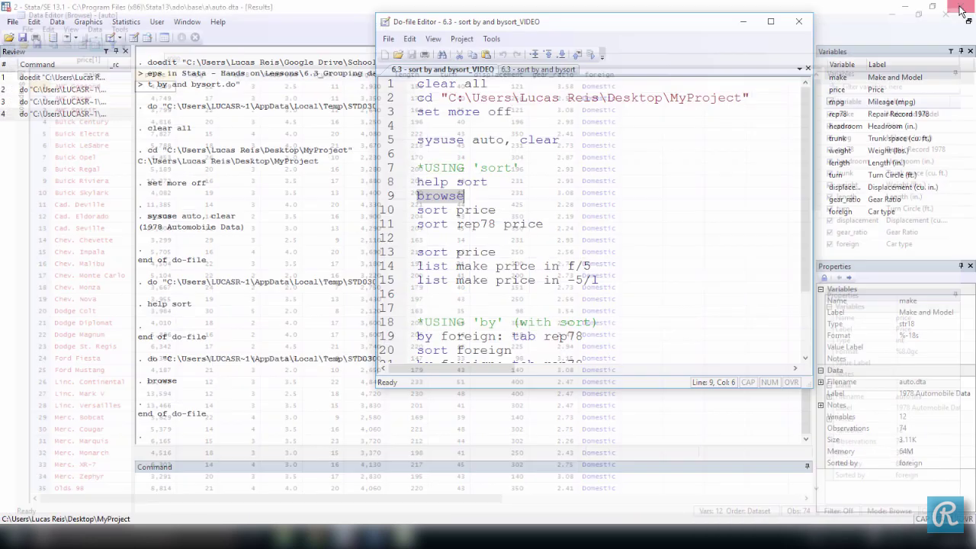
Step: Run 'sort price' and browse, confirming the lowest price 3,291 is now in row 1
{"action": "left_click_drag", "start_coordinate": [418, 209], "coordinate": [499, 209]}
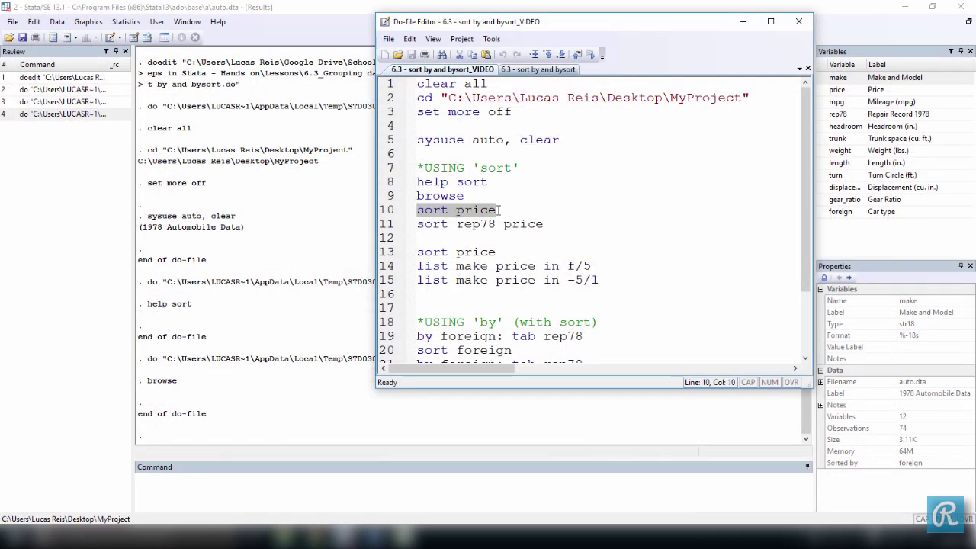
{"action": "key", "text": "ctrl+d"}
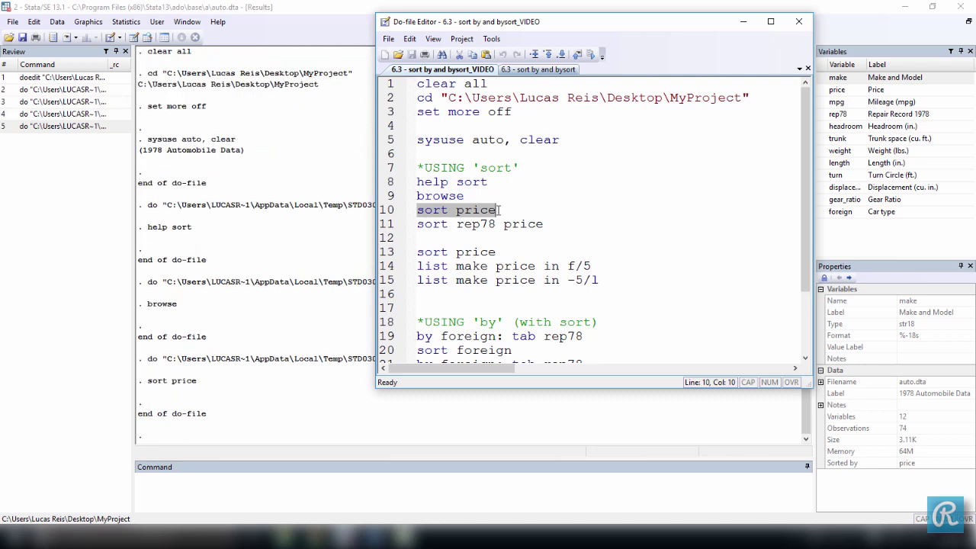
{"action": "left_click_drag", "start_coordinate": [479, 195], "coordinate": [409, 199]}
{"action": "left_click", "coordinate": [588, 52]}
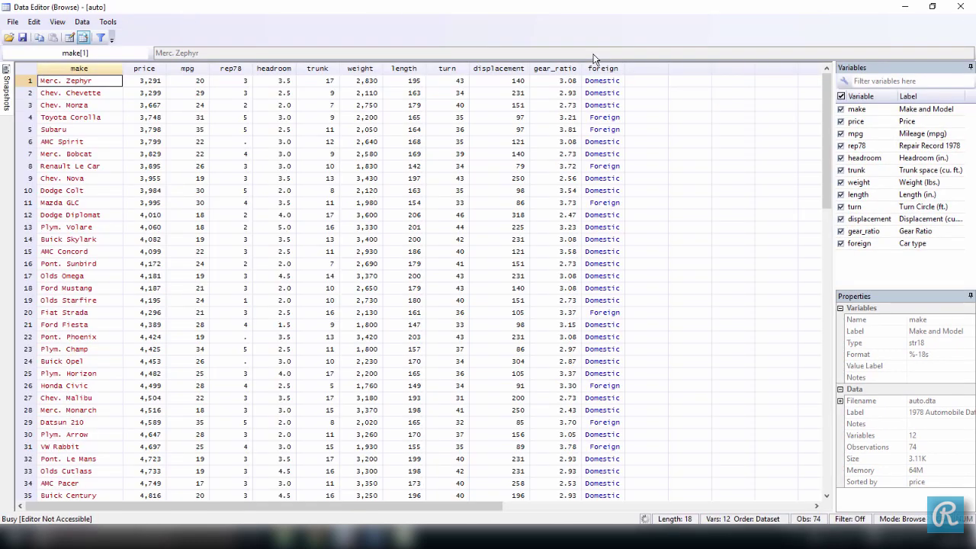
{"action": "left_click", "coordinate": [156, 80]}
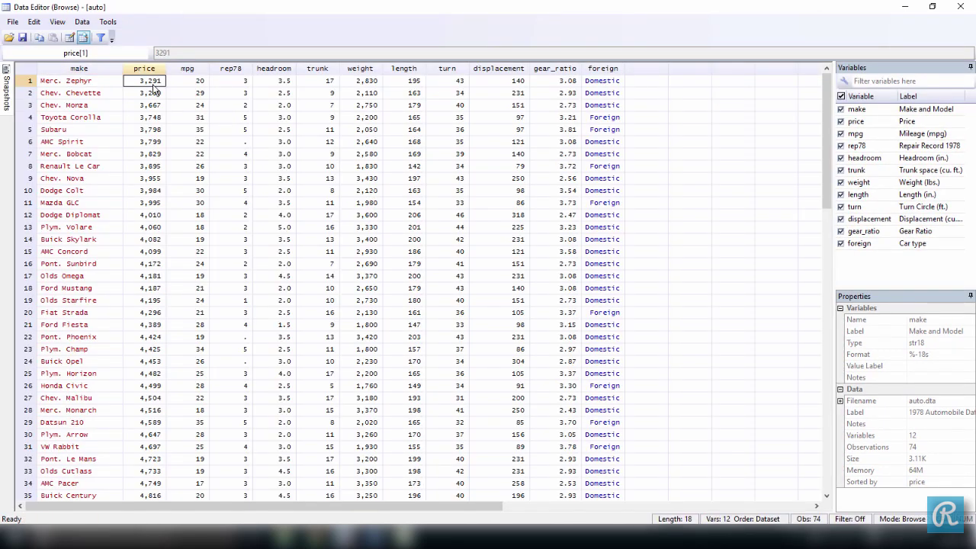
{"action": "left_click", "coordinate": [160, 119]}
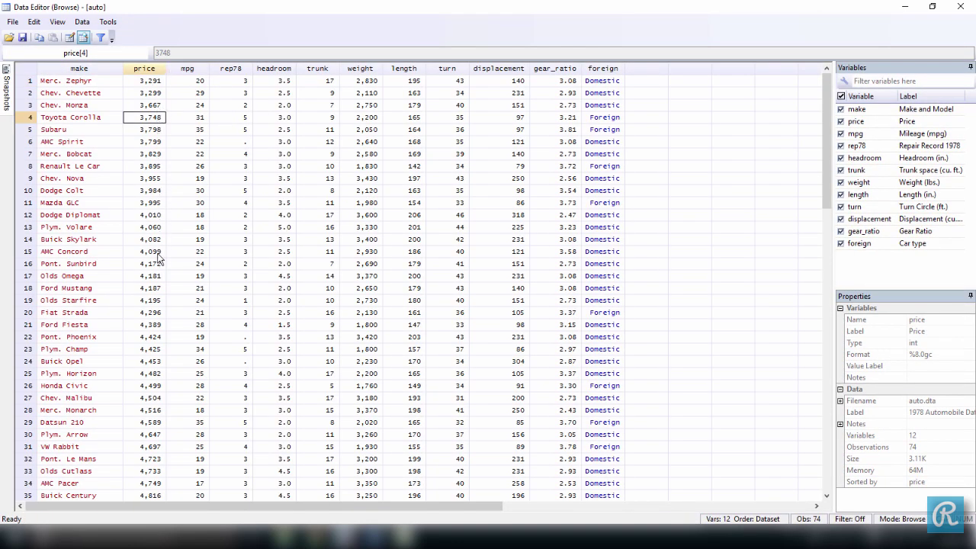
{"action": "left_click", "coordinate": [143, 69]}
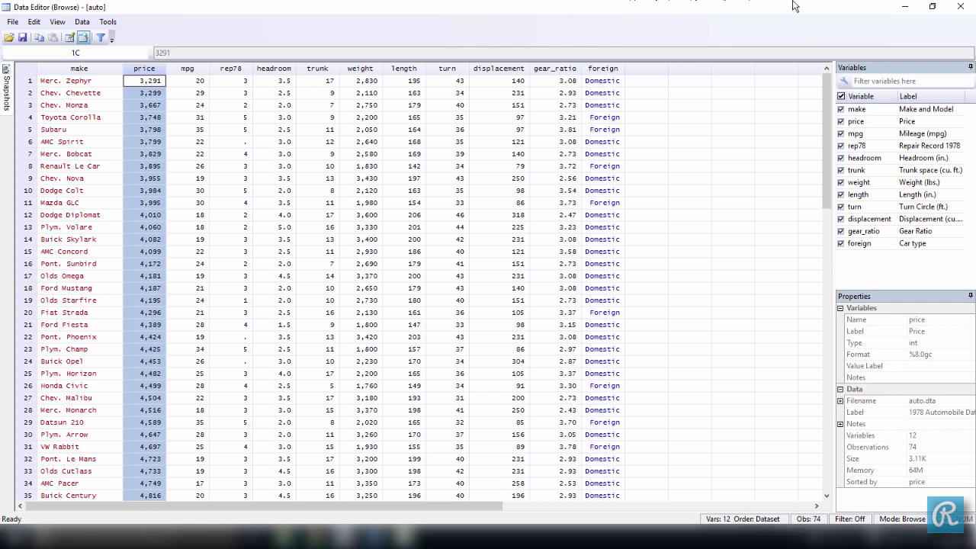
{"action": "left_click", "coordinate": [905, 9]}
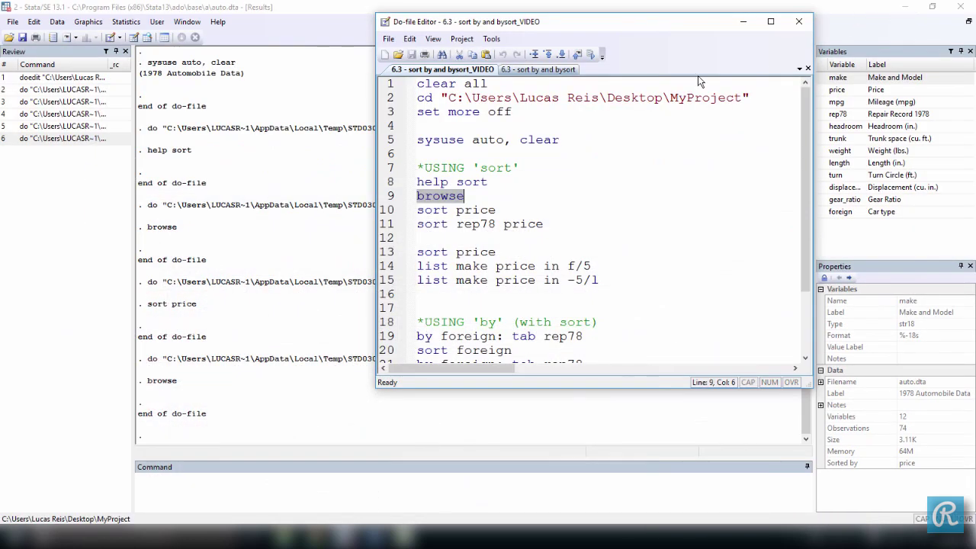
Step: Split line 11 so 'sort rep78' stands on its own line, then run it
{"action": "left_click_drag", "start_coordinate": [419, 222], "coordinate": [416, 234]}
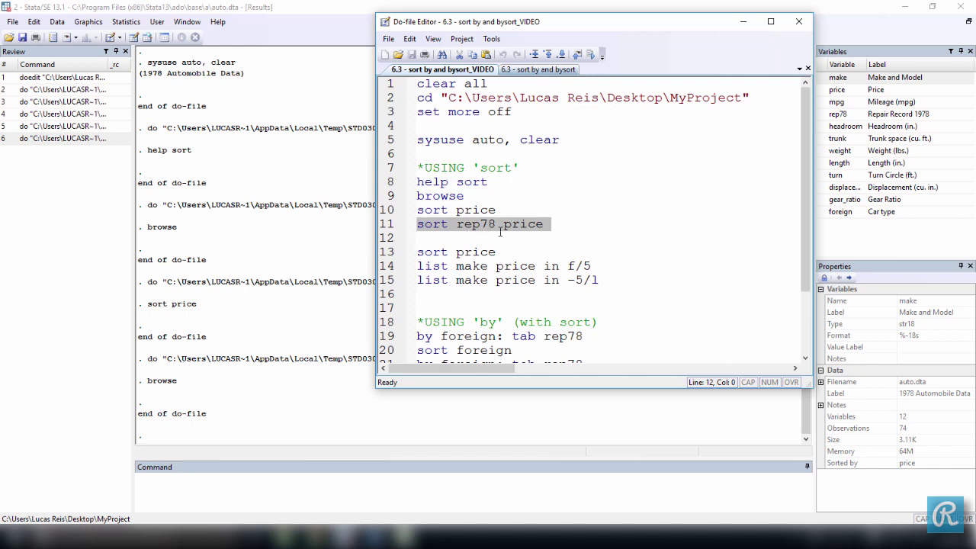
{"action": "left_click", "coordinate": [536, 226]}
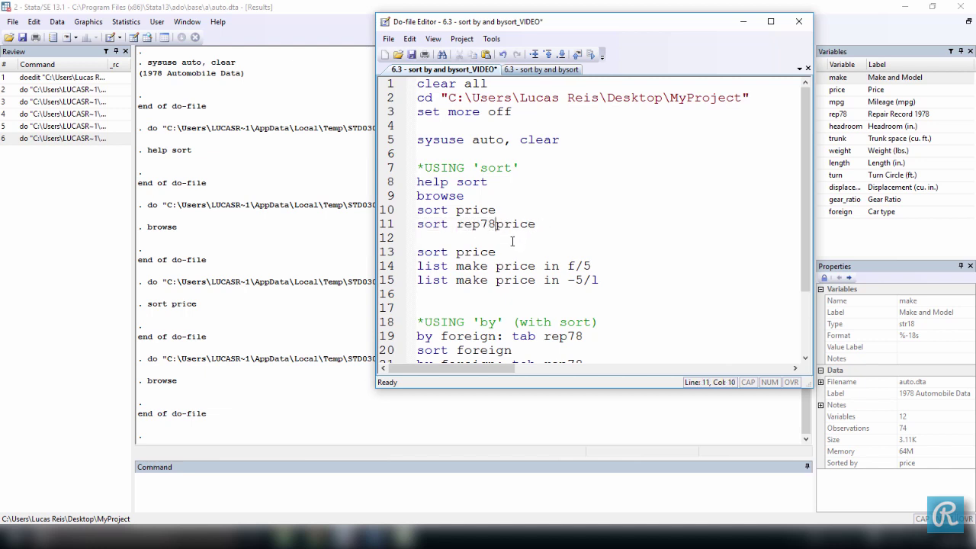
{"action": "key", "text": "Return"}
{"action": "type", "text": "sort rep "}
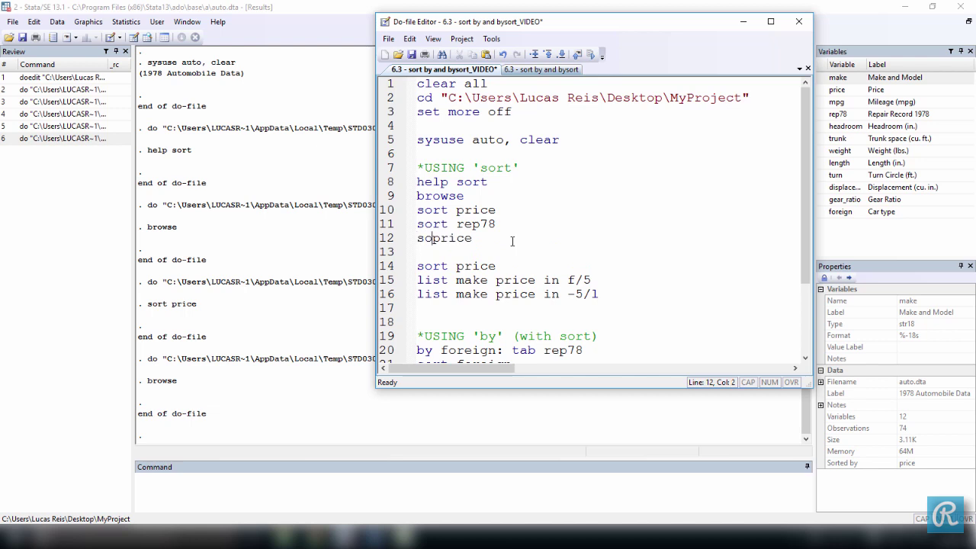
{"action": "type", "text": "78"}
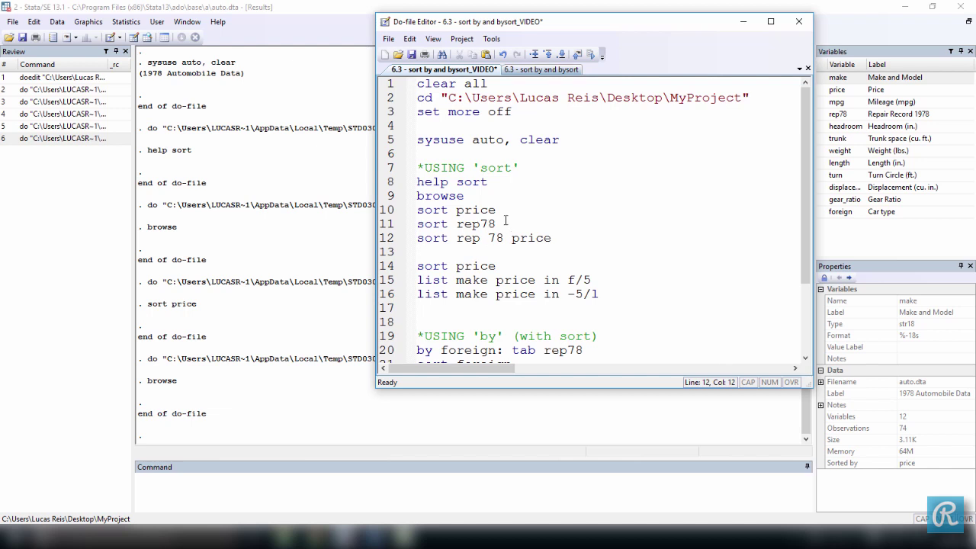
{"action": "left_click_drag", "start_coordinate": [508, 223], "coordinate": [407, 225]}
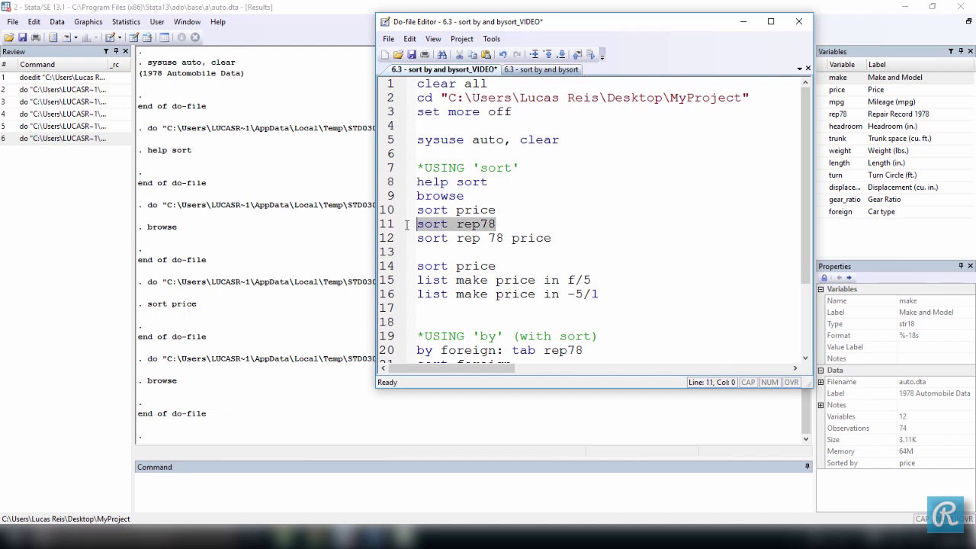
{"action": "left_click", "coordinate": [590, 54]}
Step: Browse the data and check that the first rows have a rep78 value of 1
{"action": "left_click_drag", "start_coordinate": [488, 193], "coordinate": [404, 196]}
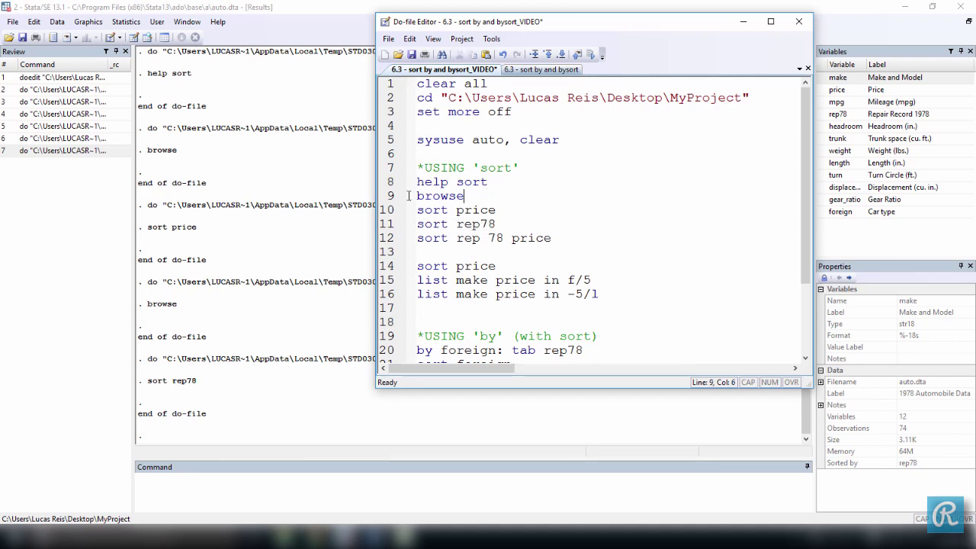
{"action": "left_click", "coordinate": [590, 54]}
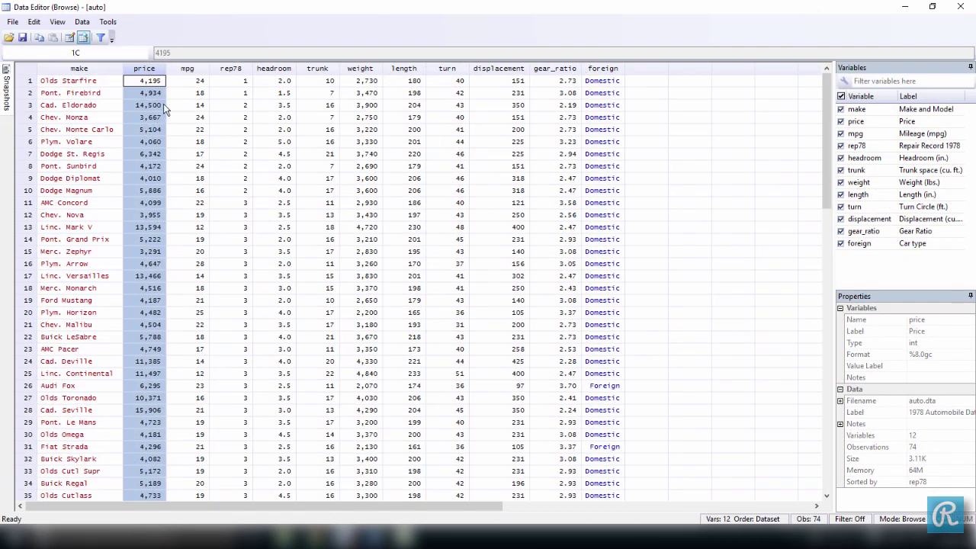
{"action": "left_click", "coordinate": [232, 84]}
{"action": "left_click", "coordinate": [240, 95]}
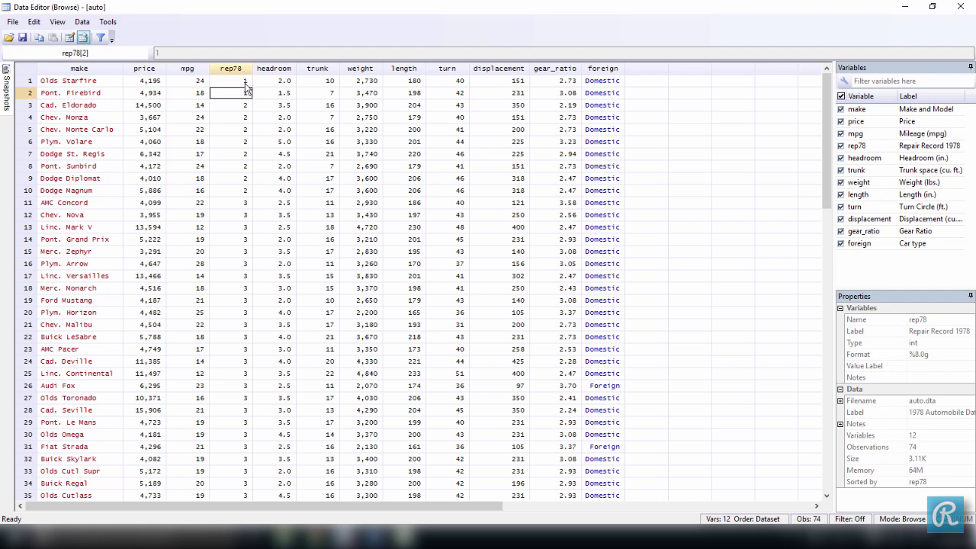
{"action": "left_click", "coordinate": [242, 108]}
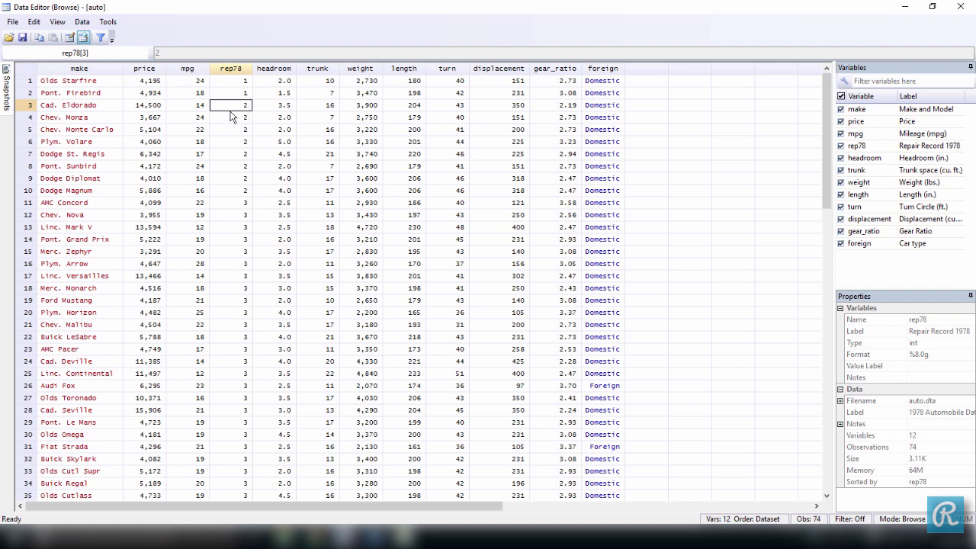
{"action": "left_click", "coordinate": [241, 120]}
{"action": "left_click", "coordinate": [243, 131]}
{"action": "left_click", "coordinate": [244, 107]}
{"action": "left_click", "coordinate": [244, 119]}
{"action": "left_click", "coordinate": [237, 131]}
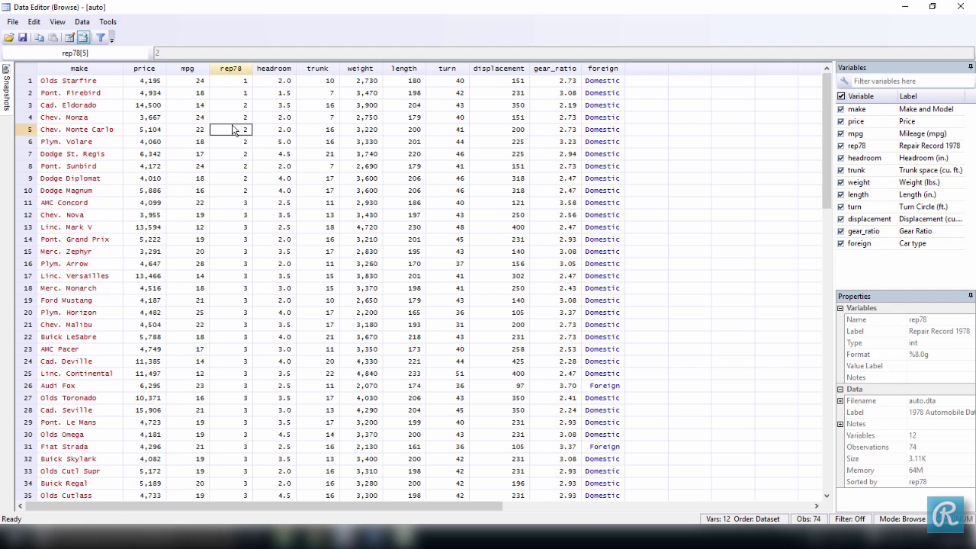
Step: Check the unordered prices within the first rep78 group, down to 4,060 in row 6
{"action": "left_click", "coordinate": [166, 106]}
{"action": "left_click", "coordinate": [162, 118]}
{"action": "left_click", "coordinate": [160, 130]}
{"action": "left_click", "coordinate": [158, 144]}
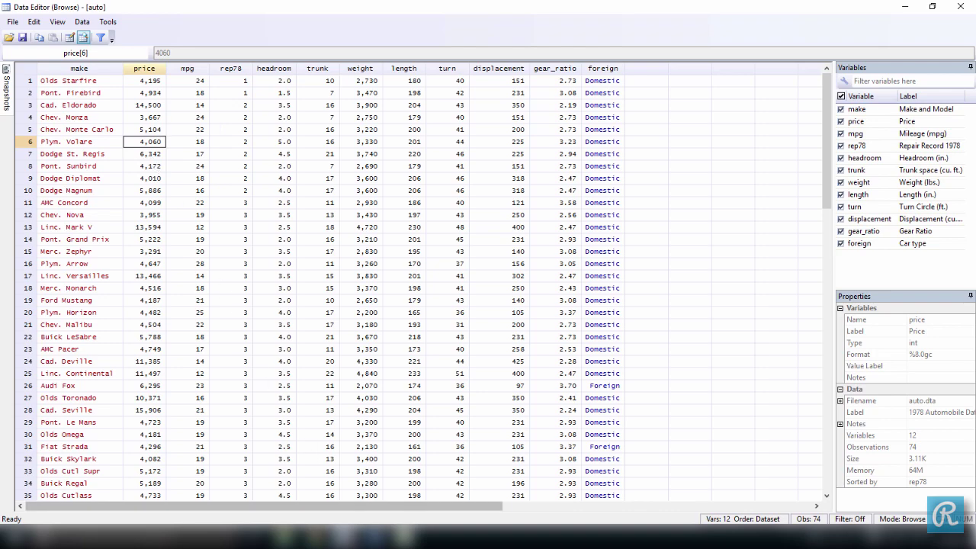
Step: Correct line 12 to read 'sort rep78 price' by removing the space in 'rep 78'
{"action": "mouse_move", "coordinate": [343, 536]}
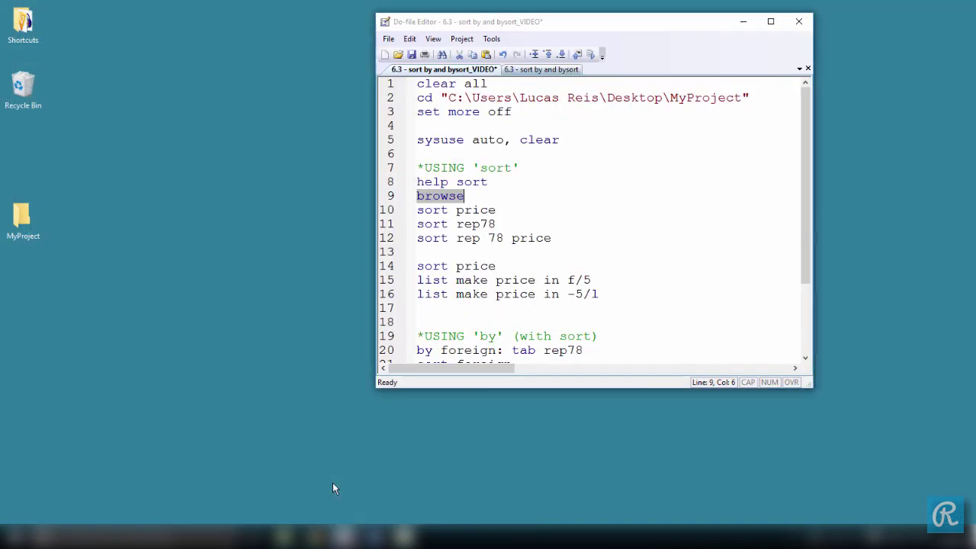
{"action": "left_click", "coordinate": [333, 484]}
{"action": "mouse_move", "coordinate": [550, 239]}
{"action": "left_mouse_down"}
{"action": "mouse_move", "coordinate": [420, 239]}
{"action": "mouse_move", "coordinate": [549, 243]}
{"action": "left_mouse_up"}
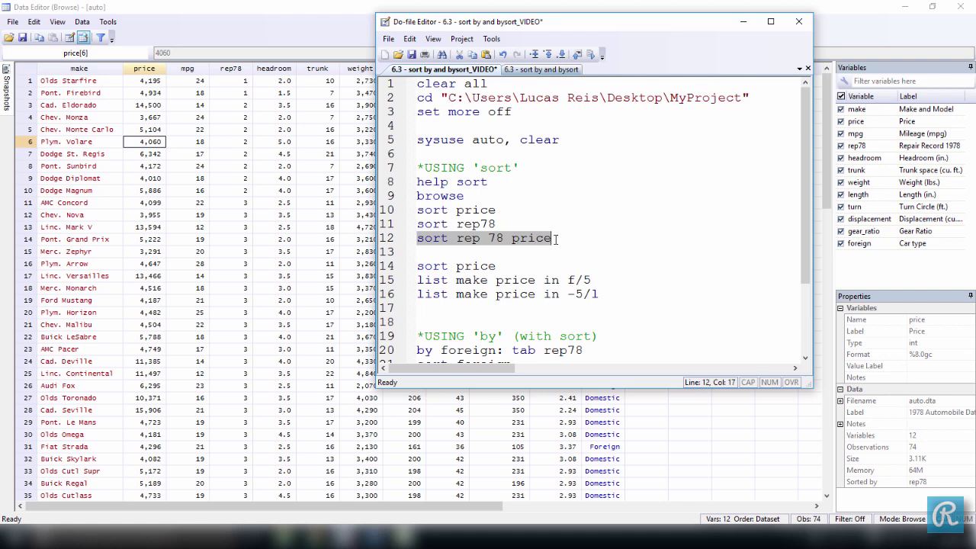
{"action": "left_click", "coordinate": [489, 239]}
{"action": "key", "text": "BackSpace"}
{"action": "left_click", "coordinate": [572, 240]}
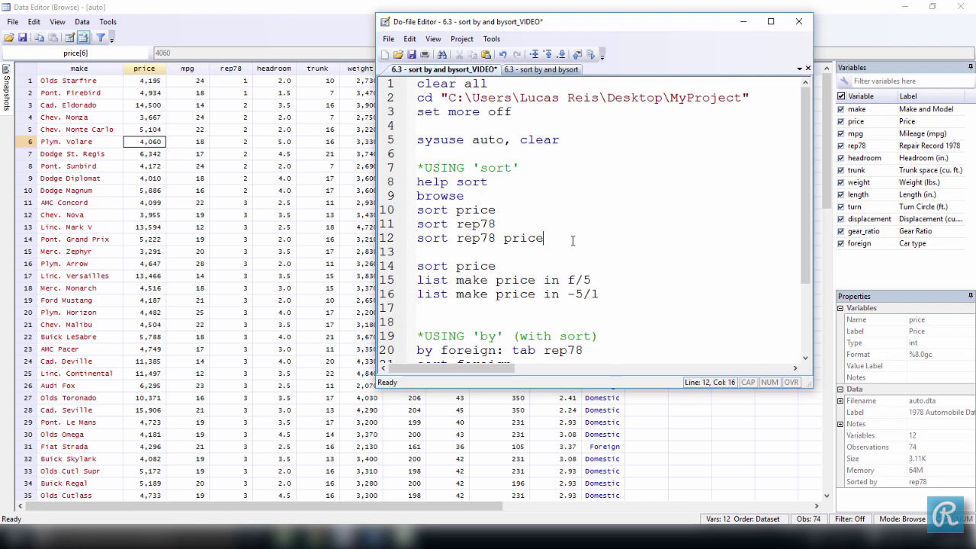
{"action": "left_click_drag", "start_coordinate": [573, 241], "coordinate": [416, 239]}
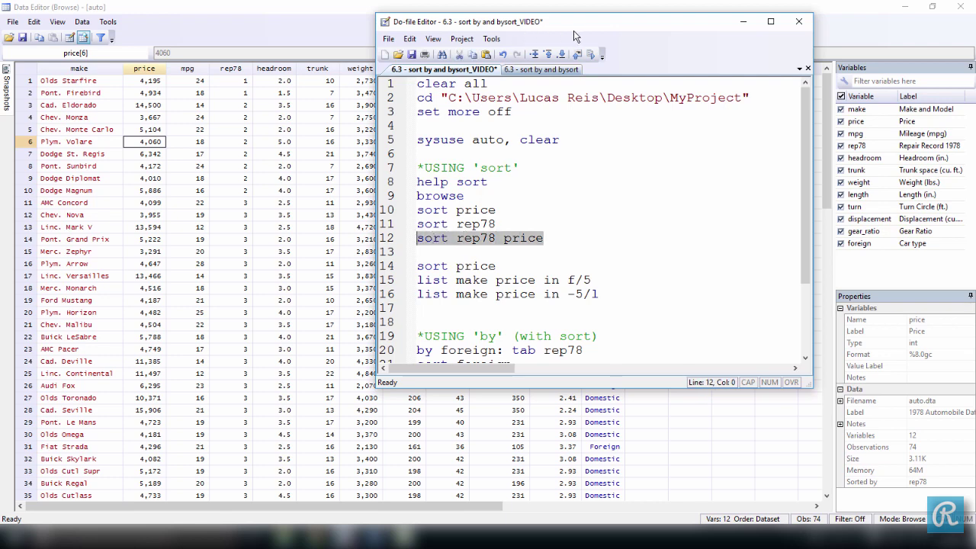
Step: Run 'sort rep78 price' and confirm prices ascend within the repair group, to 6,342 in row 9
{"action": "left_click_drag", "start_coordinate": [616, 25], "coordinate": [656, 20]}
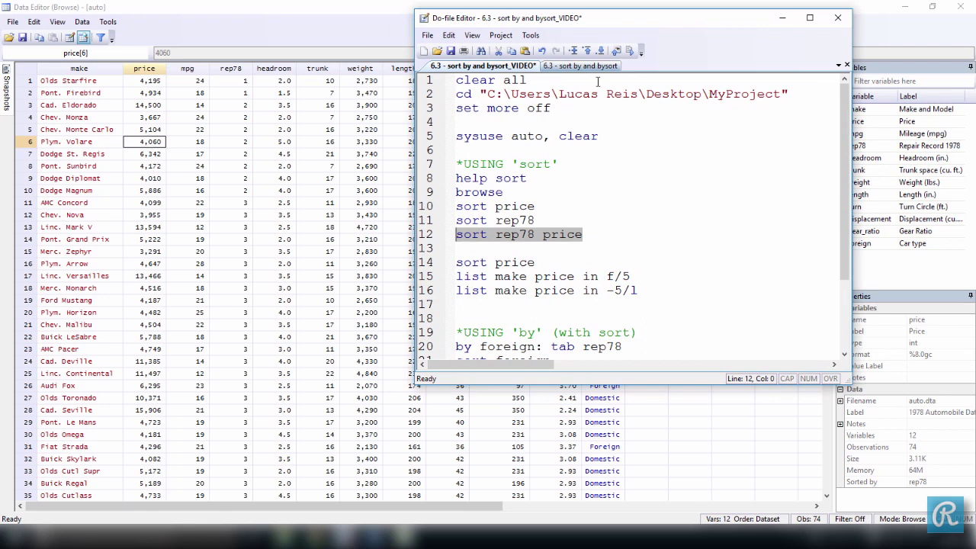
{"action": "left_click", "coordinate": [629, 51]}
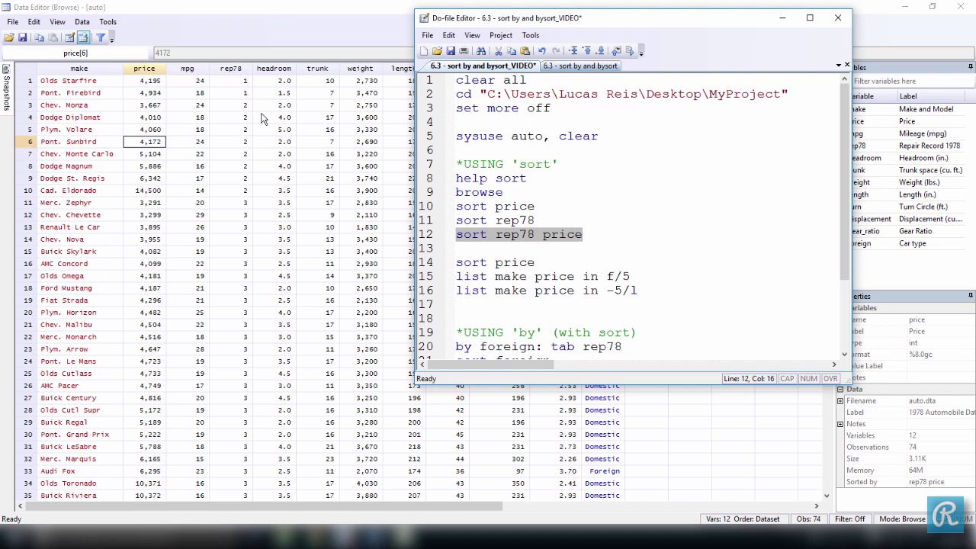
{"action": "left_click", "coordinate": [152, 119]}
{"action": "left_click", "coordinate": [154, 130]}
{"action": "left_click", "coordinate": [155, 142]}
{"action": "left_click", "coordinate": [155, 154]}
{"action": "left_click", "coordinate": [157, 167]}
{"action": "left_click", "coordinate": [155, 180]}
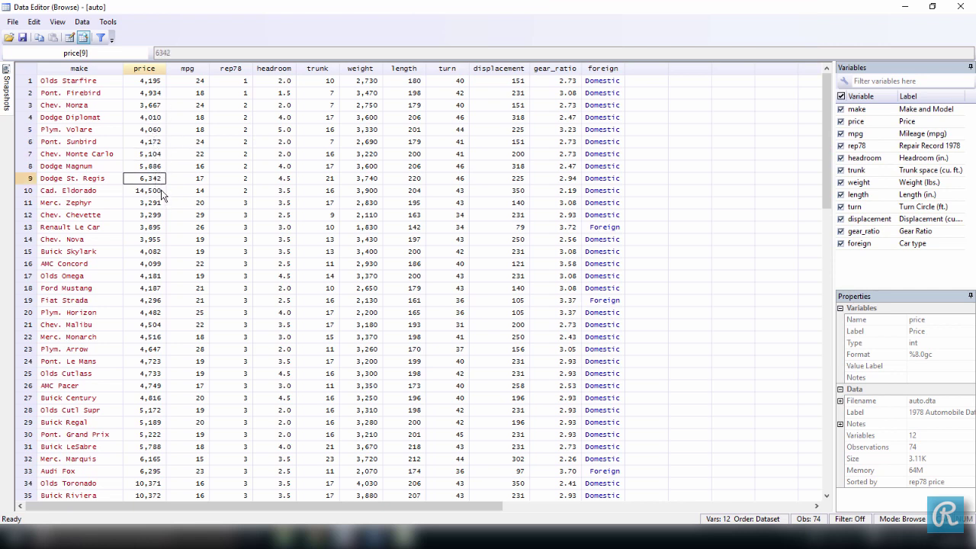
{"action": "left_click", "coordinate": [339, 534]}
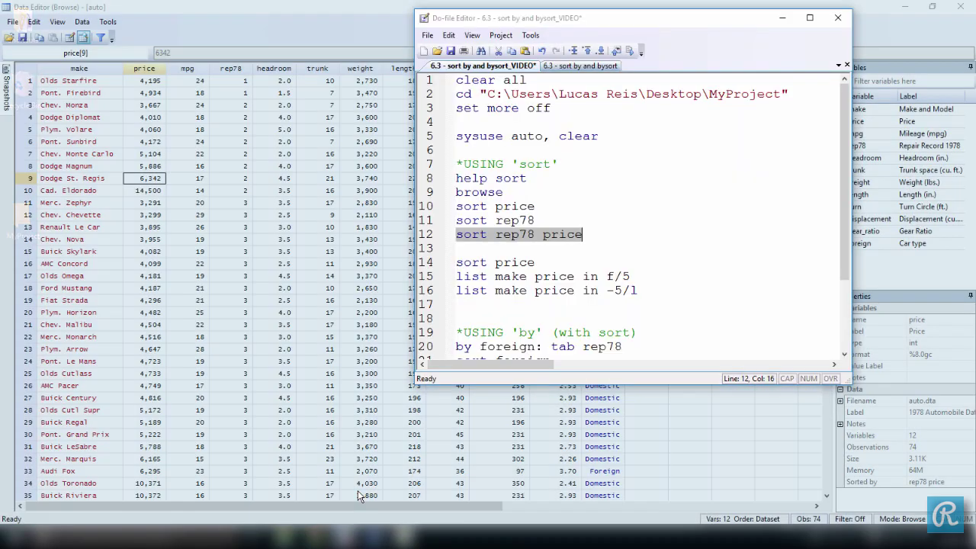
{"action": "left_click", "coordinate": [357, 490]}
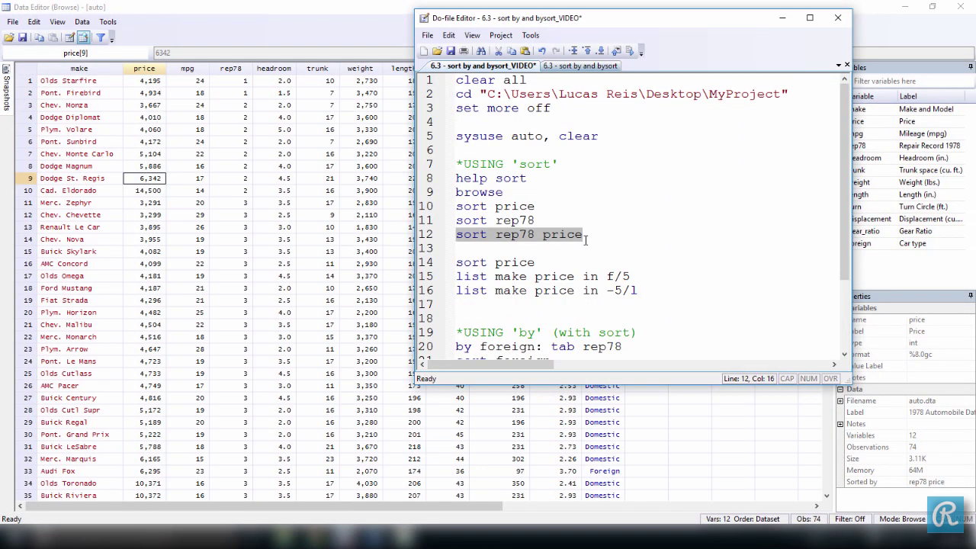
Step: Run line 14 'sort price' to reorder the data by price alone, then close the Data Editor
{"action": "left_click_drag", "start_coordinate": [557, 264], "coordinate": [437, 264]}
{"action": "left_click_drag", "start_coordinate": [646, 276], "coordinate": [456, 277]}
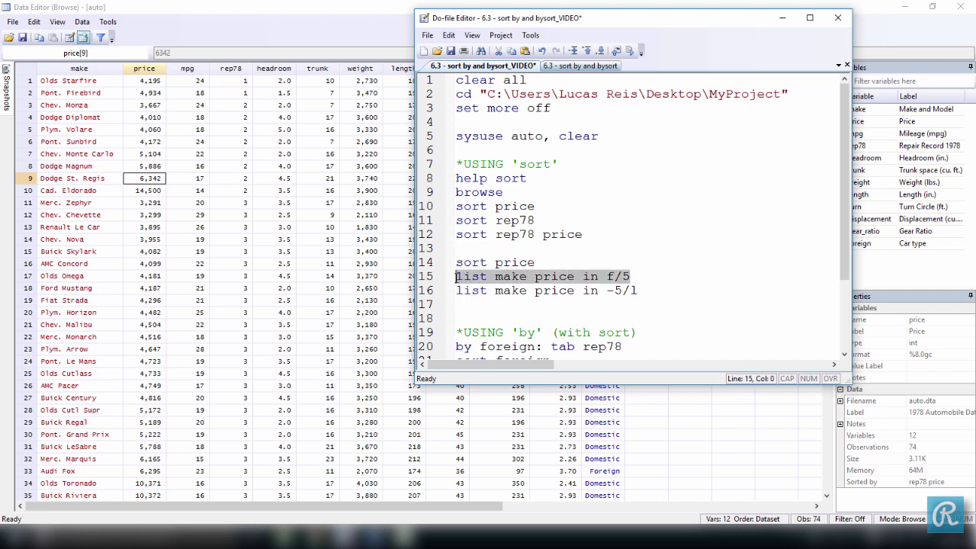
{"action": "left_click_drag", "start_coordinate": [549, 260], "coordinate": [455, 262]}
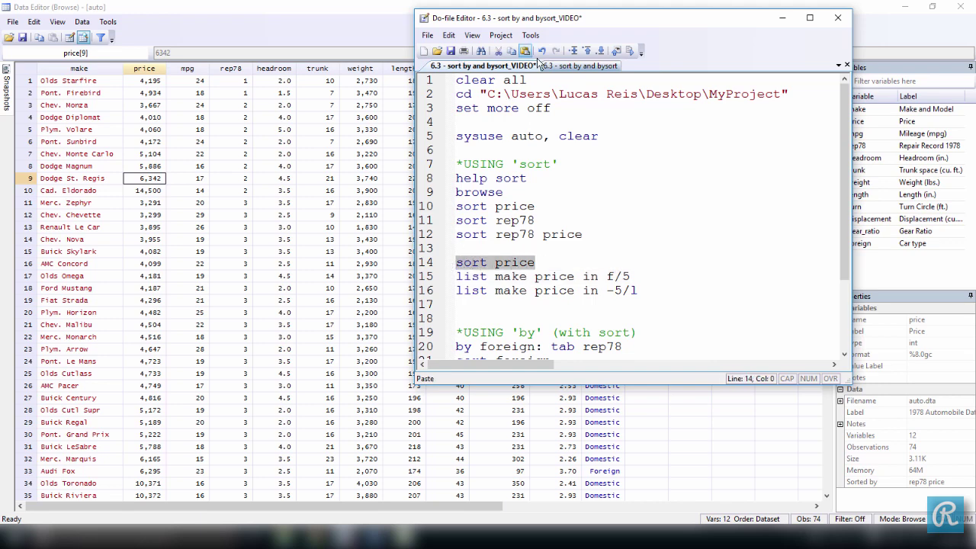
{"action": "left_click", "coordinate": [630, 52]}
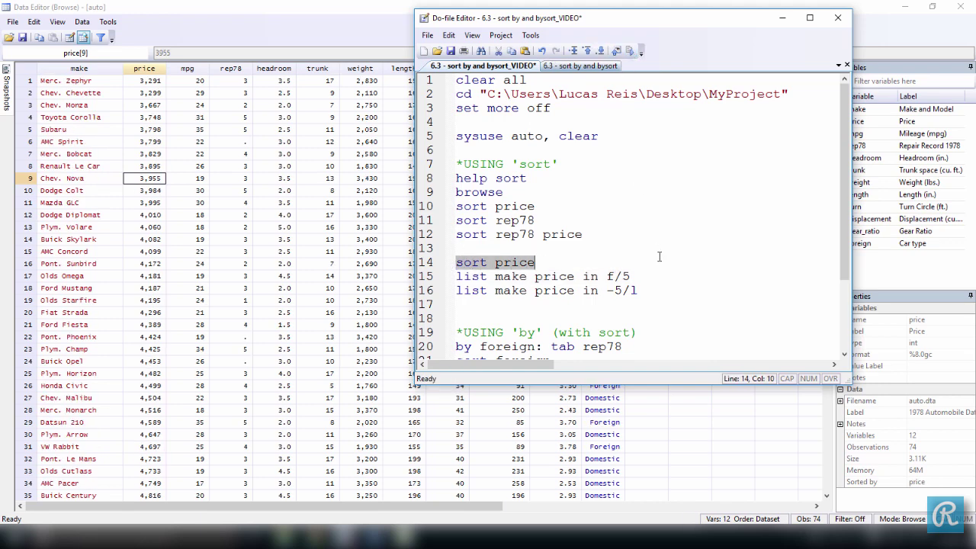
{"action": "left_click_drag", "start_coordinate": [633, 277], "coordinate": [456, 277]}
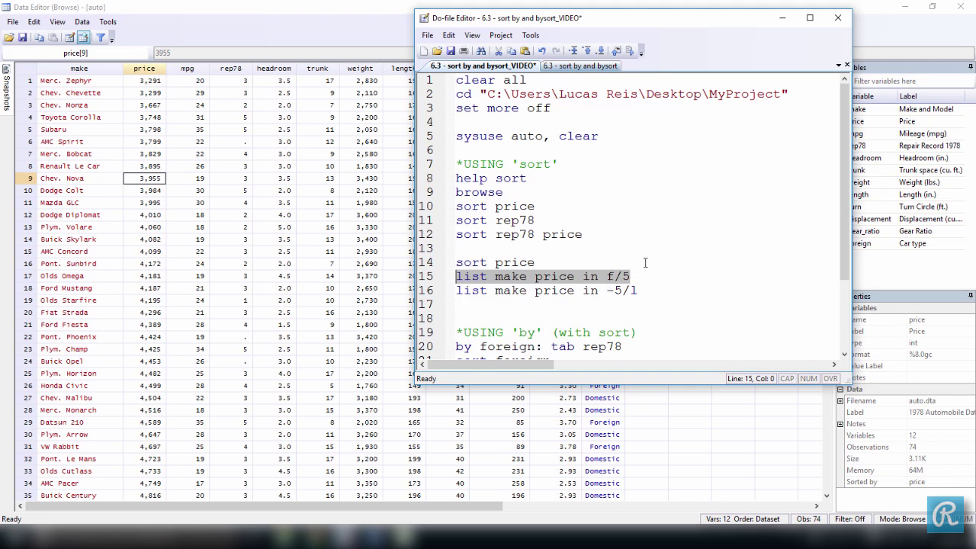
{"action": "left_click", "coordinate": [960, 6]}
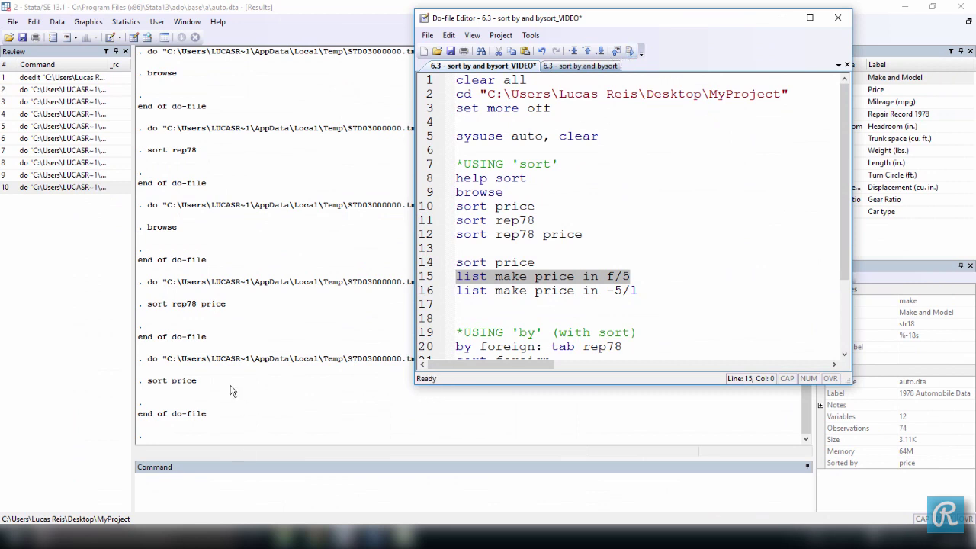
Step: Run 'list make price in f/5' and 'in -5/l', showing prices 3,291 through 15,906
{"action": "left_click", "coordinate": [630, 51]}
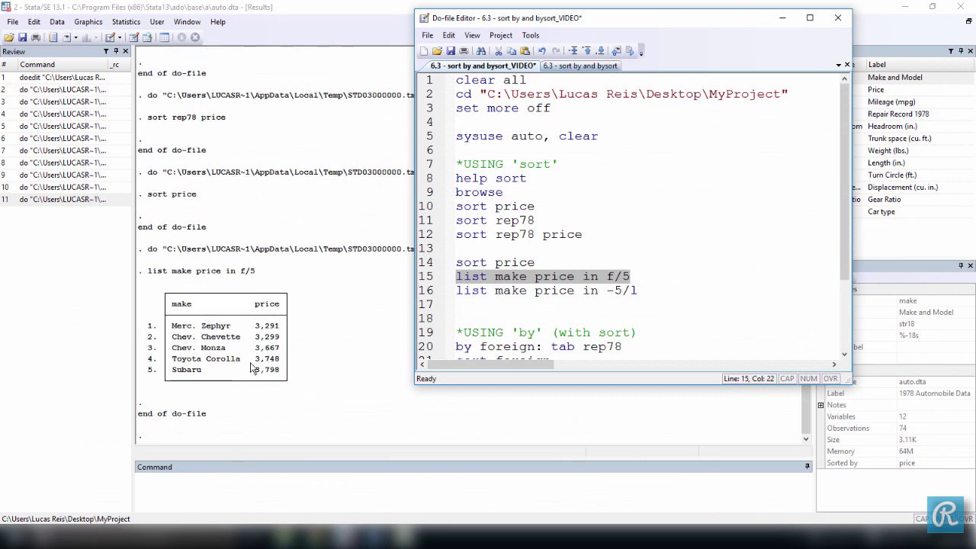
{"action": "left_click_drag", "start_coordinate": [645, 292], "coordinate": [459, 296]}
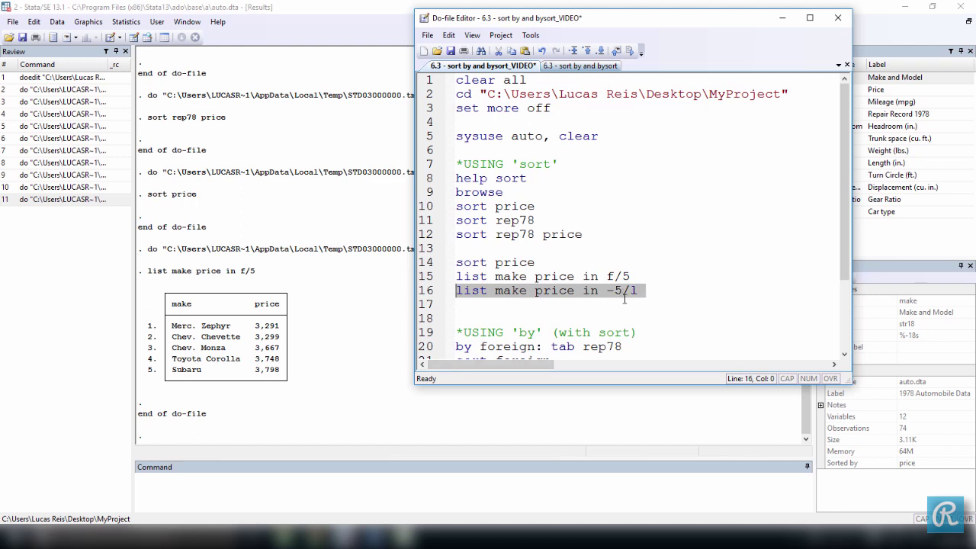
{"action": "left_click", "coordinate": [629, 50]}
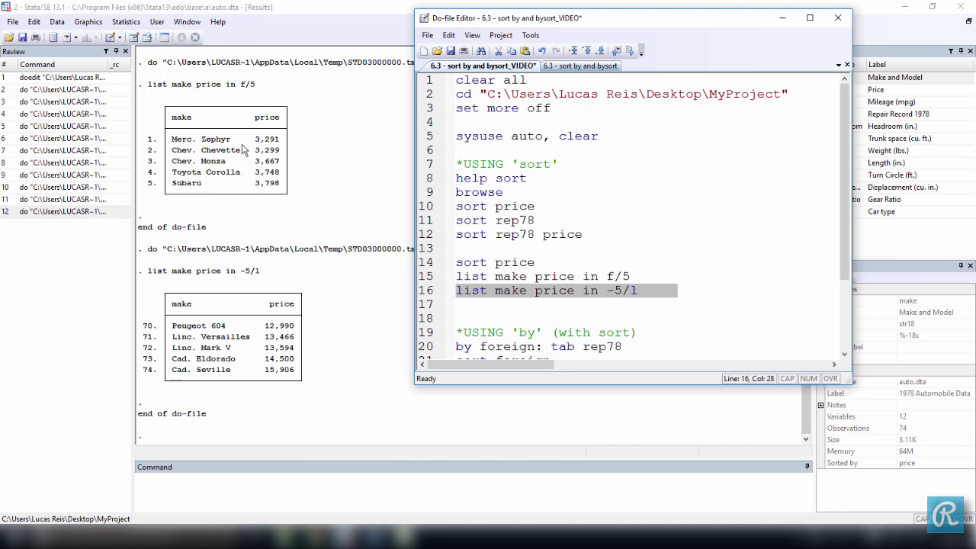
{"action": "left_click", "coordinate": [589, 305]}
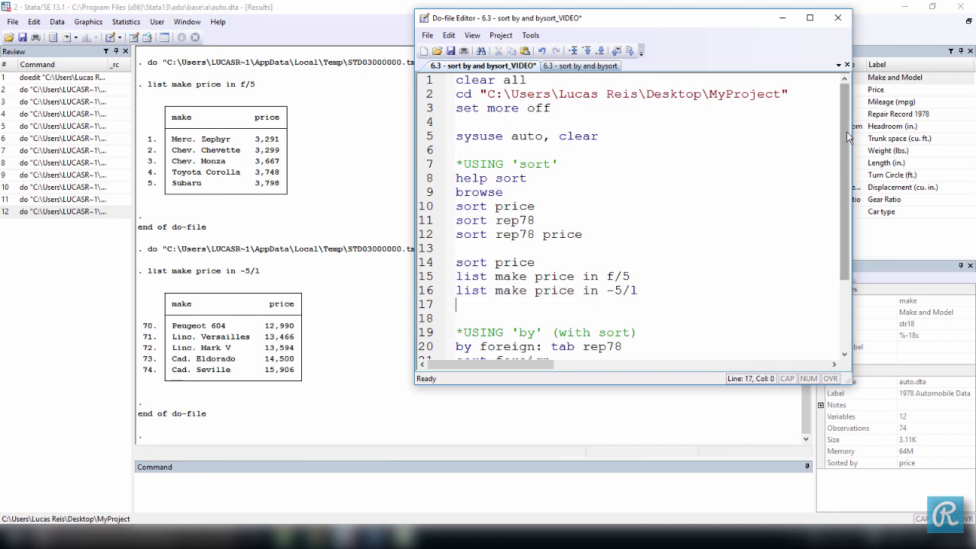
{"action": "left_click_drag", "start_coordinate": [848, 136], "coordinate": [845, 206]}
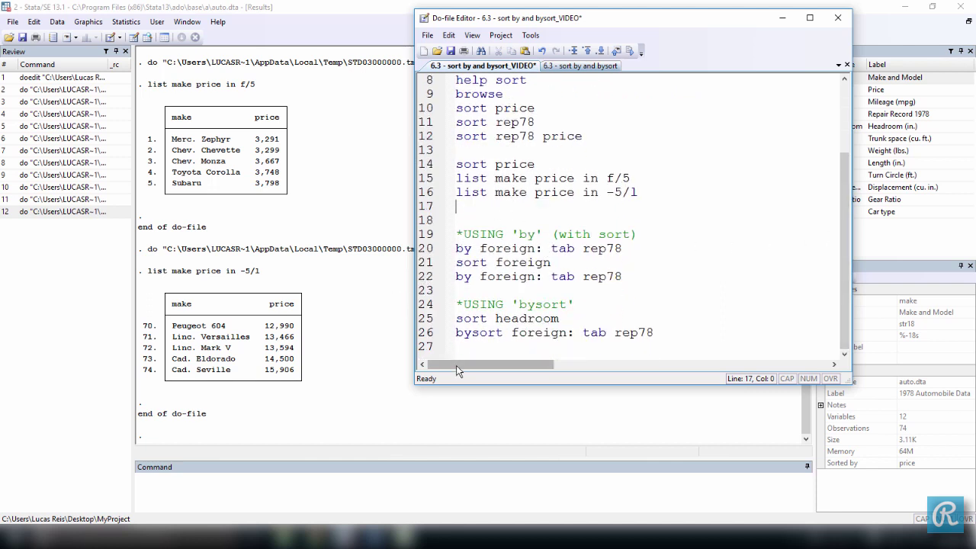
Step: Enter 'help by' in the Command pane, read the description and stata_cmd syntax, then close it
{"action": "left_click", "coordinate": [414, 478]}
{"action": "type", "text": "help by"}
{"action": "key", "text": "Return"}
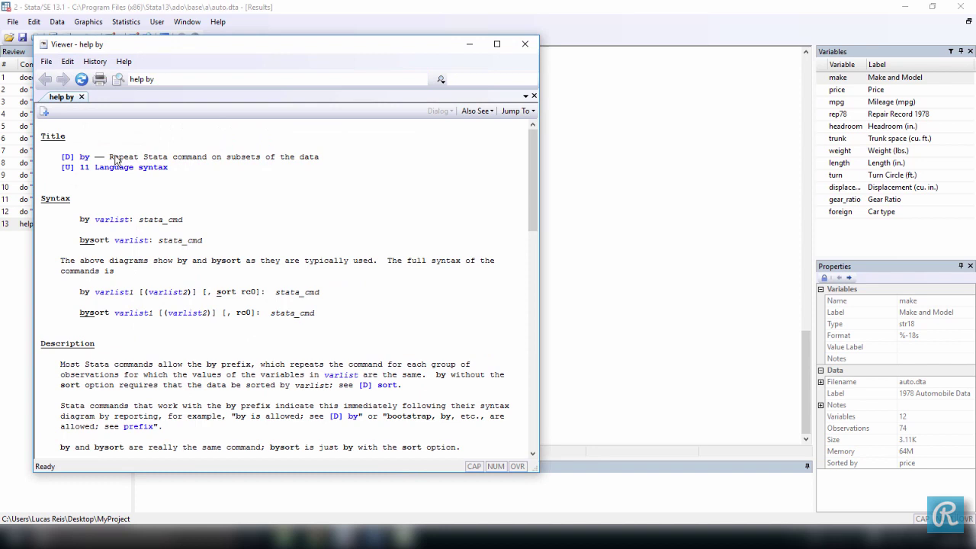
{"action": "left_click_drag", "start_coordinate": [113, 158], "coordinate": [305, 178]}
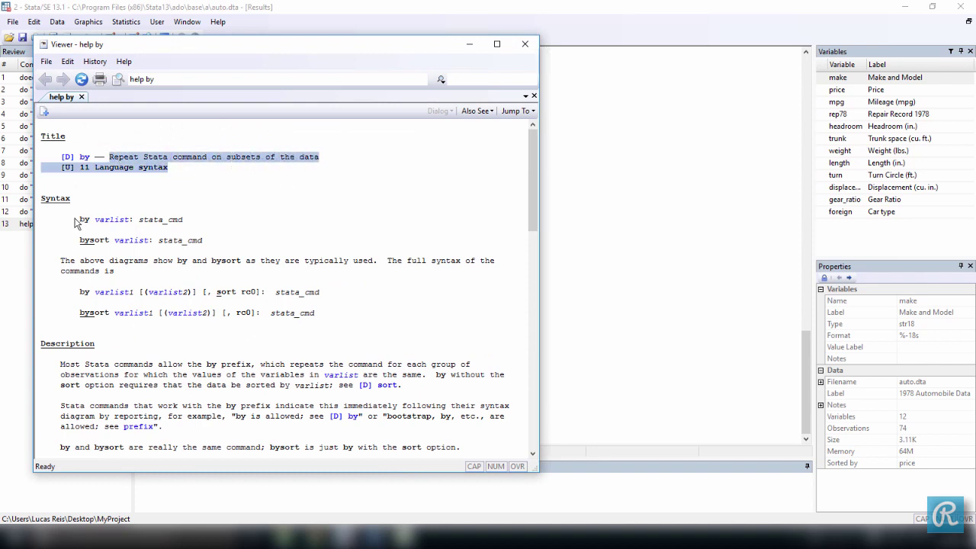
{"action": "left_click", "coordinate": [80, 226]}
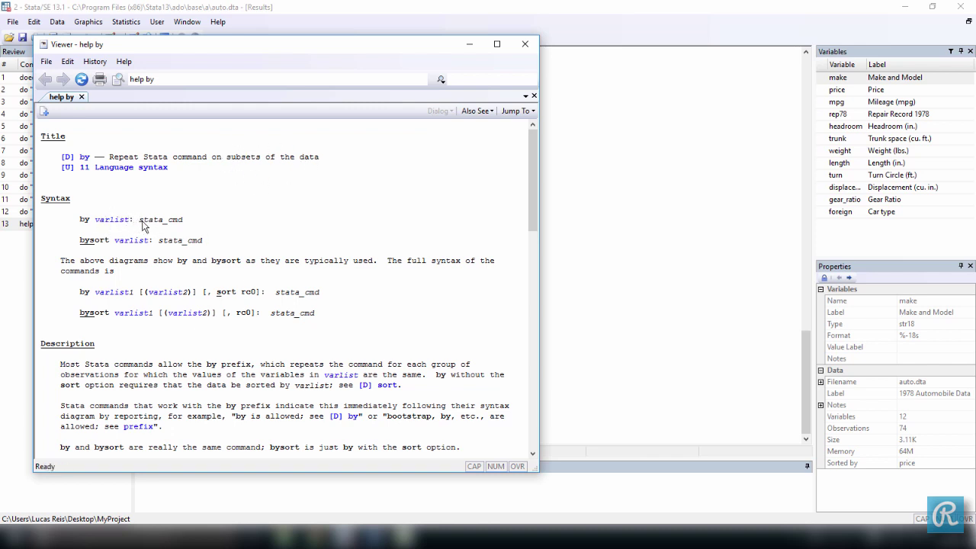
{"action": "left_click_drag", "start_coordinate": [138, 223], "coordinate": [190, 225]}
{"action": "left_click", "coordinate": [524, 44]}
Step: Run line 20 'by foreign: tab rep78', which fails with a 'not sorted' r(5) error
{"action": "mouse_move", "coordinate": [402, 536]}
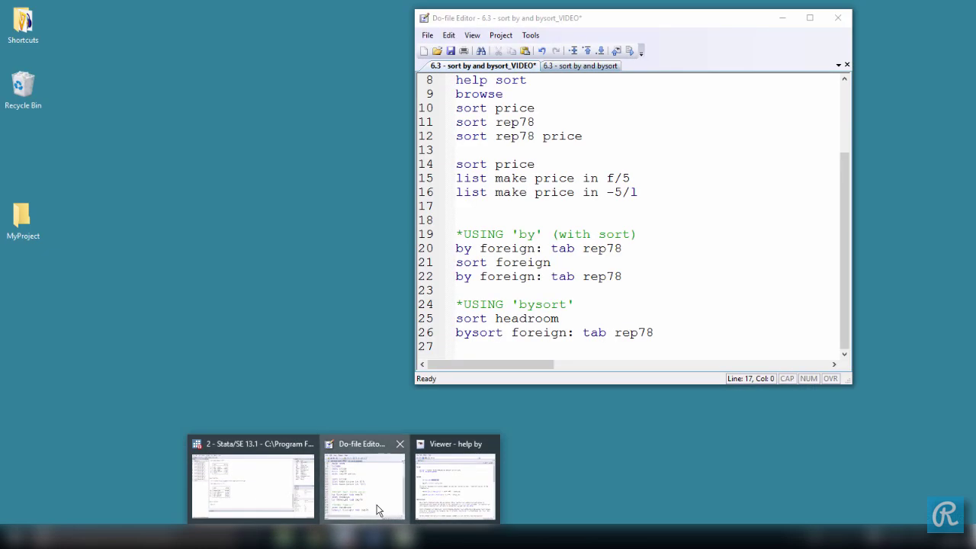
{"action": "left_click", "coordinate": [377, 510]}
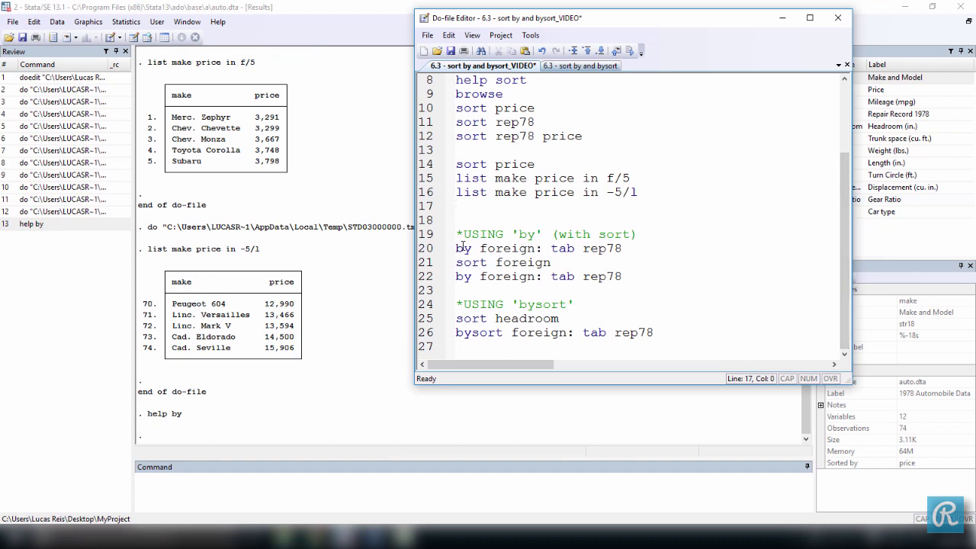
{"action": "left_click_drag", "start_coordinate": [459, 247], "coordinate": [540, 246]}
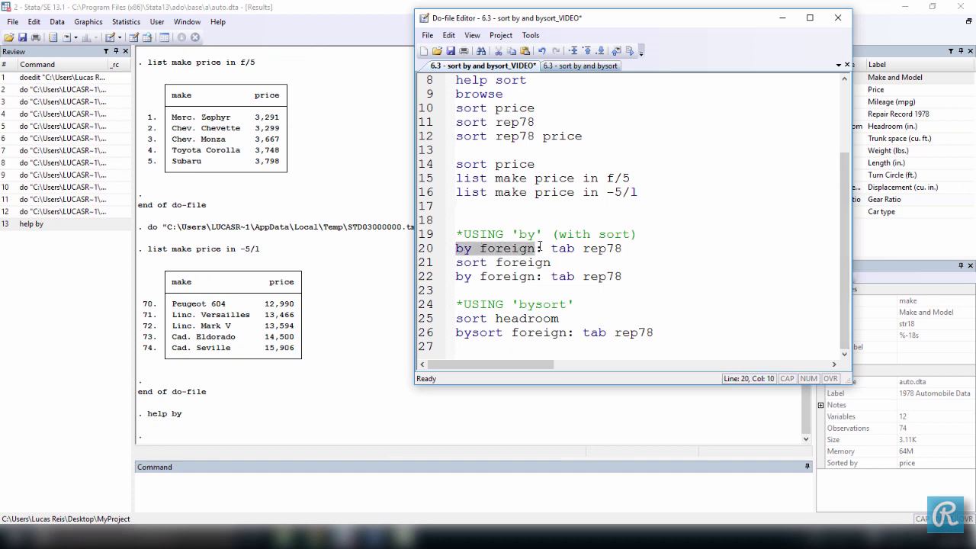
{"action": "left_click_drag", "start_coordinate": [552, 249], "coordinate": [582, 248]}
{"action": "left_click_drag", "start_coordinate": [583, 248], "coordinate": [453, 249]}
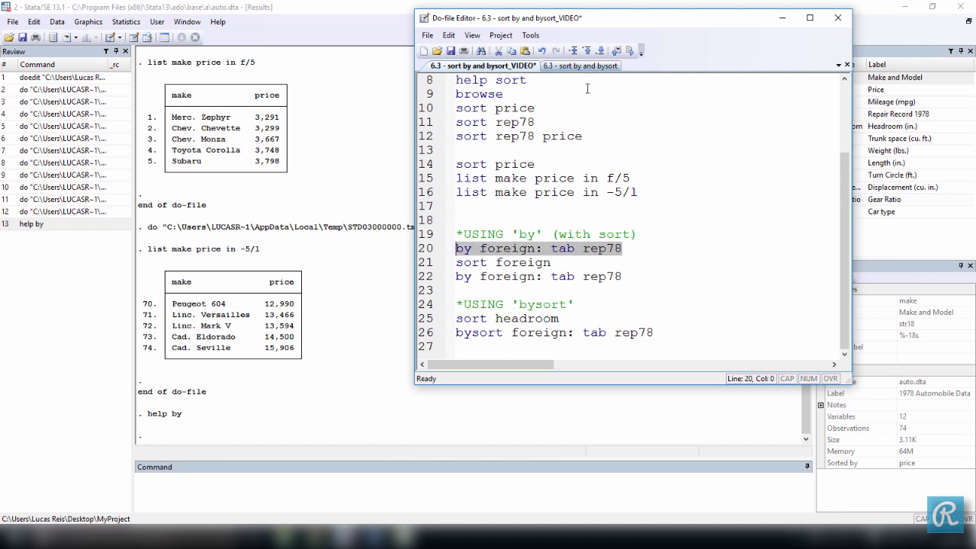
{"action": "left_click", "coordinate": [630, 51]}
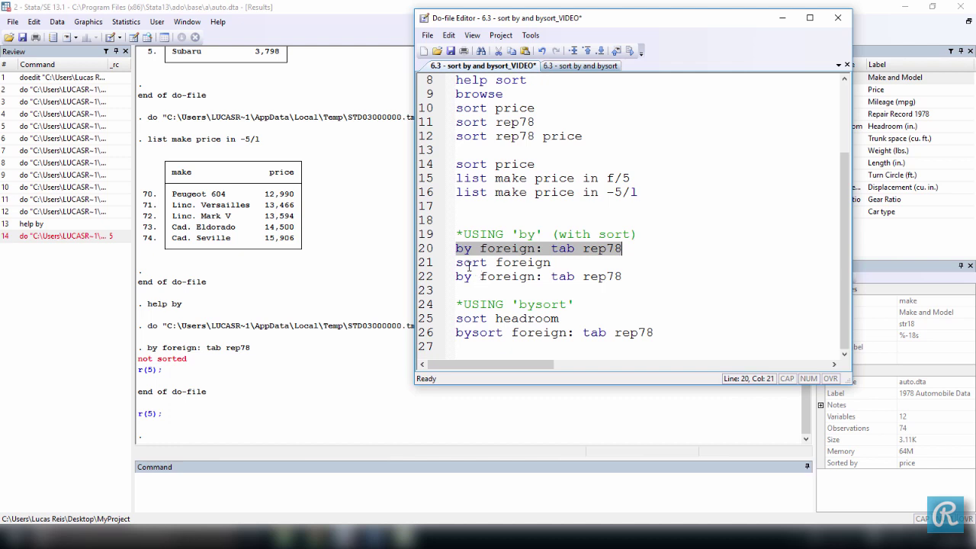
Step: Run line 21 'sort foreign' to sort the dataset by foreign
{"action": "left_click_drag", "start_coordinate": [458, 263], "coordinate": [554, 263]}
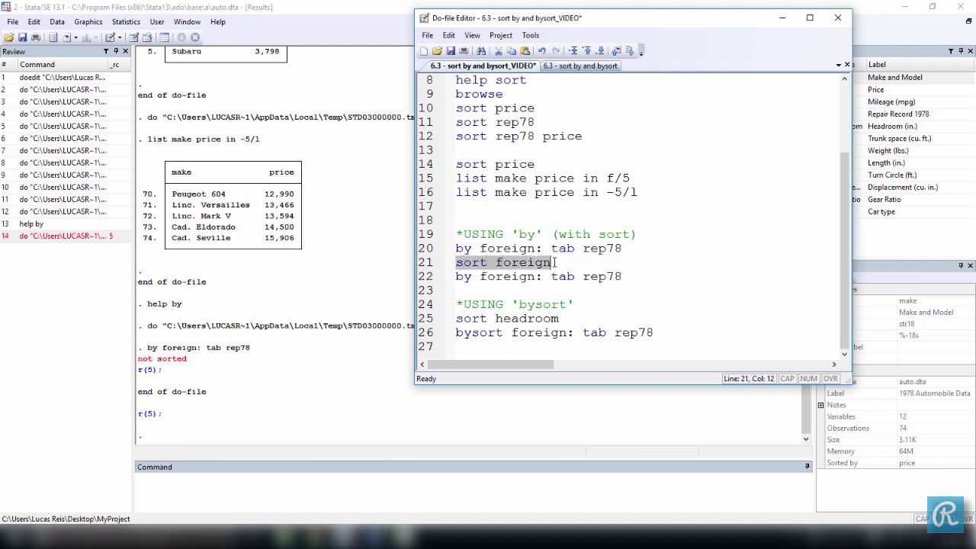
{"action": "left_click_drag", "start_coordinate": [481, 248], "coordinate": [451, 263]}
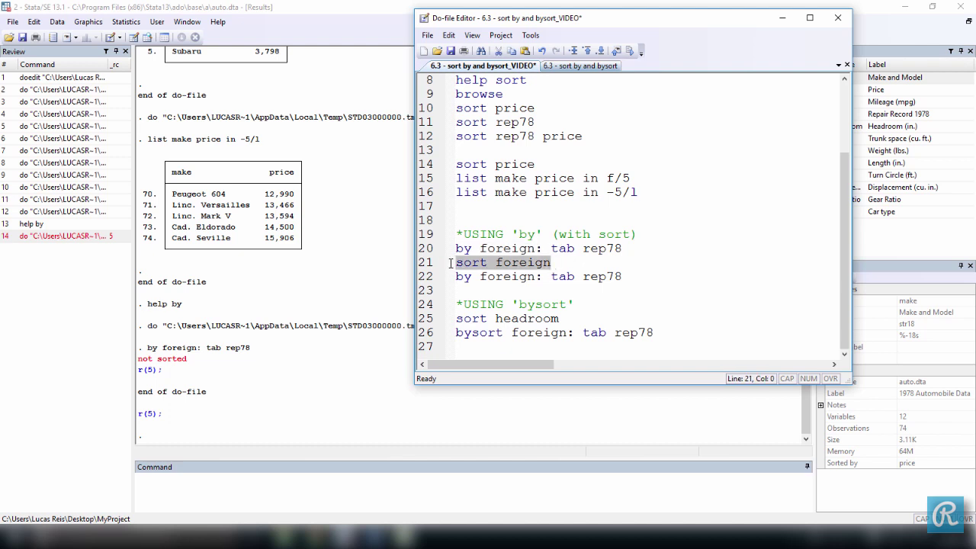
{"action": "left_click", "coordinate": [630, 50]}
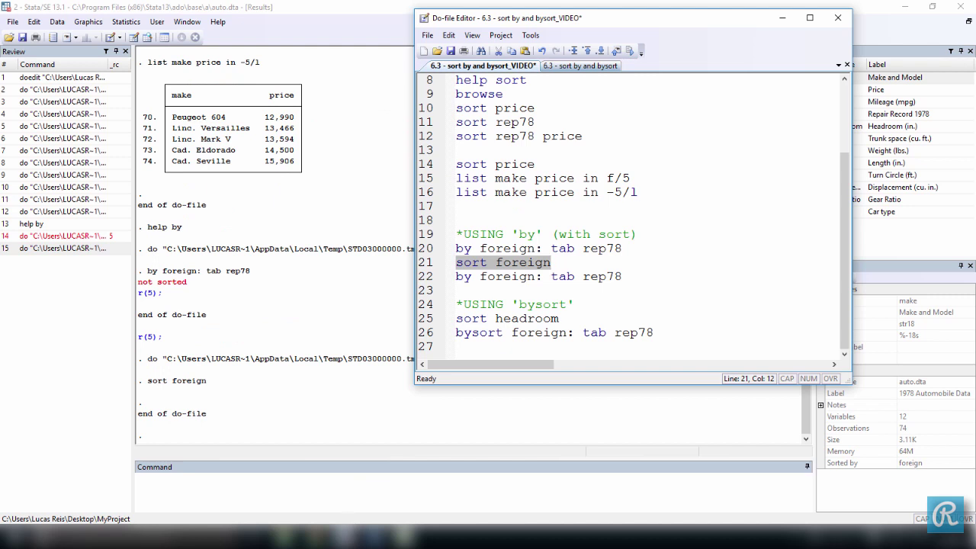
Step: Run 'browse' from line 9 and confirm the foreign column lists Domestic cars before Foreign
{"action": "left_click", "coordinate": [350, 525]}
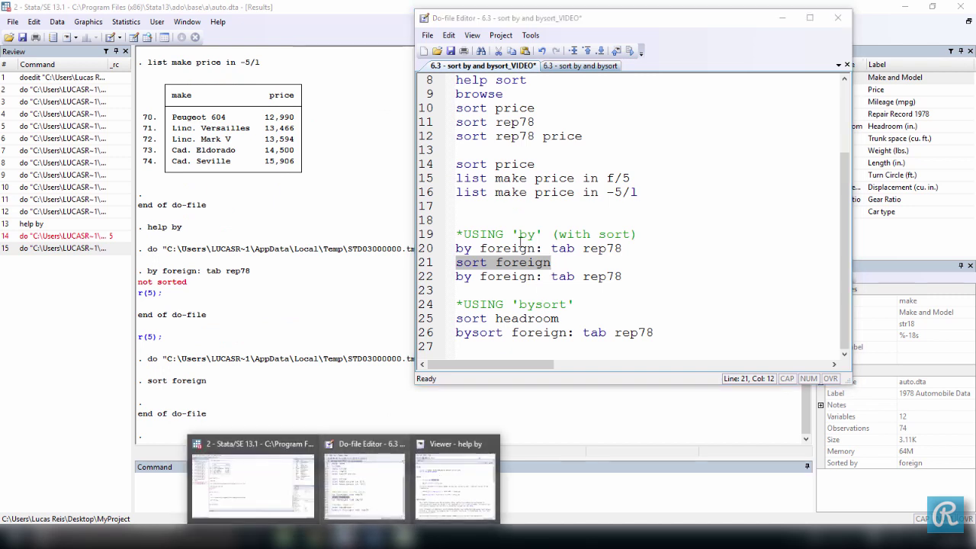
{"action": "left_click", "coordinate": [505, 94]}
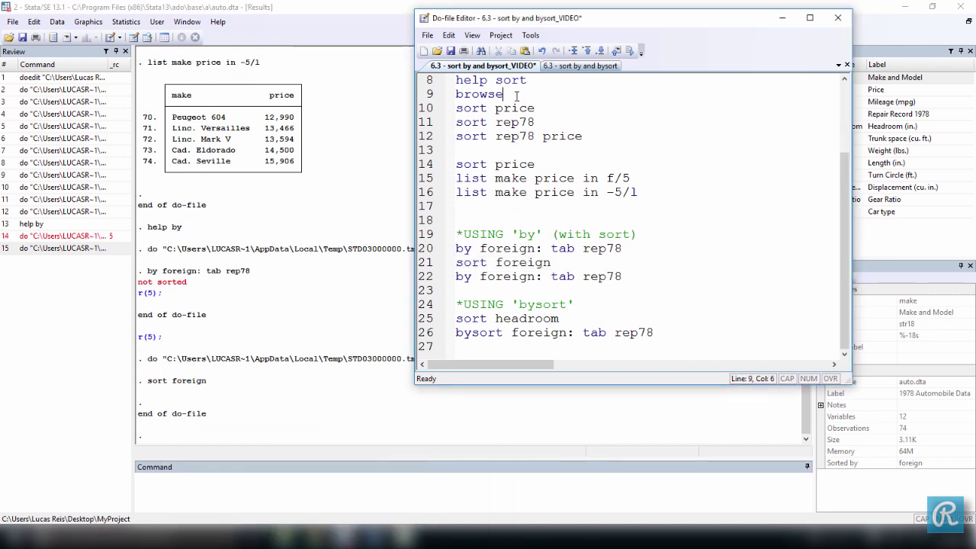
{"action": "left_click_drag", "start_coordinate": [505, 94], "coordinate": [455, 94]}
{"action": "left_click", "coordinate": [625, 50]}
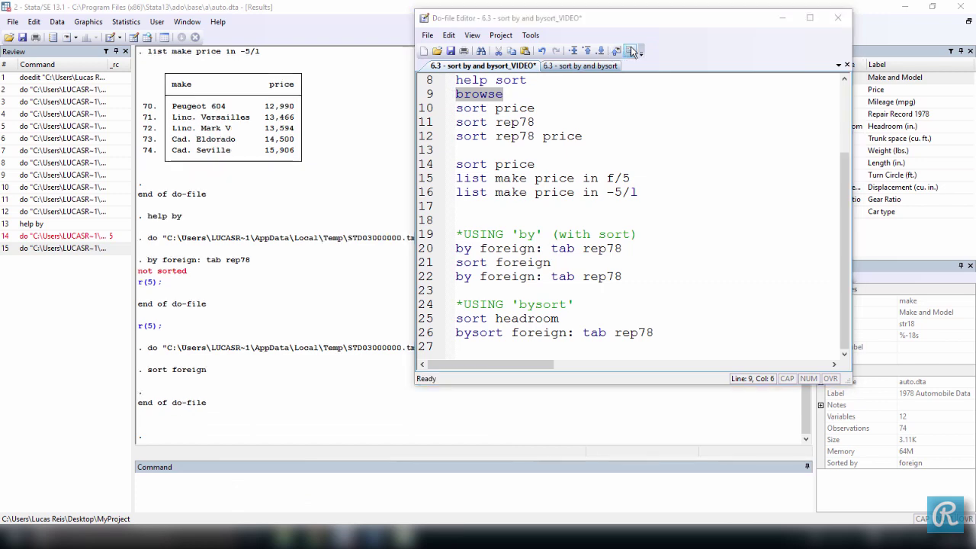
{"action": "left_click", "coordinate": [608, 70]}
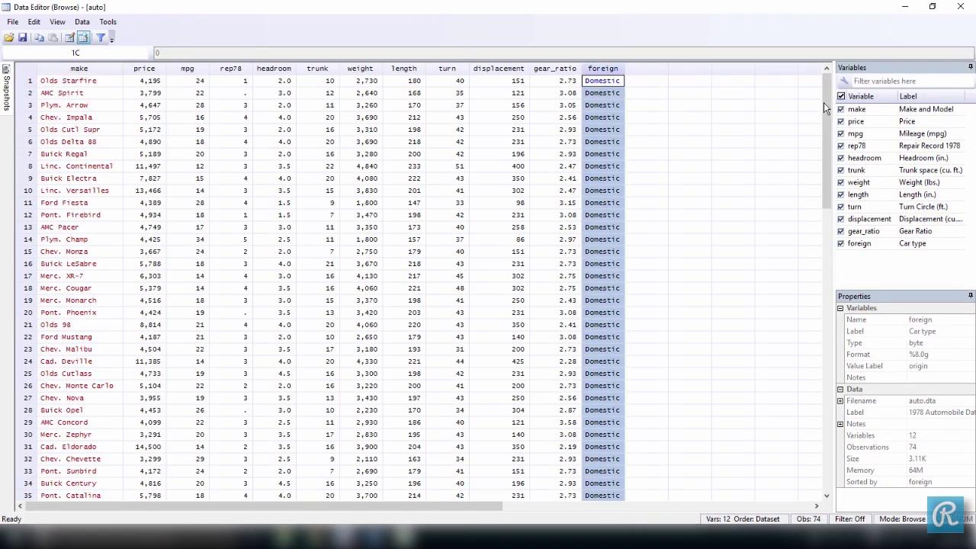
{"action": "mouse_move", "coordinate": [825, 106]}
{"action": "left_mouse_down"}
{"action": "mouse_move", "coordinate": [824, 282]}
{"action": "mouse_move", "coordinate": [824, 91]}
{"action": "left_mouse_up"}
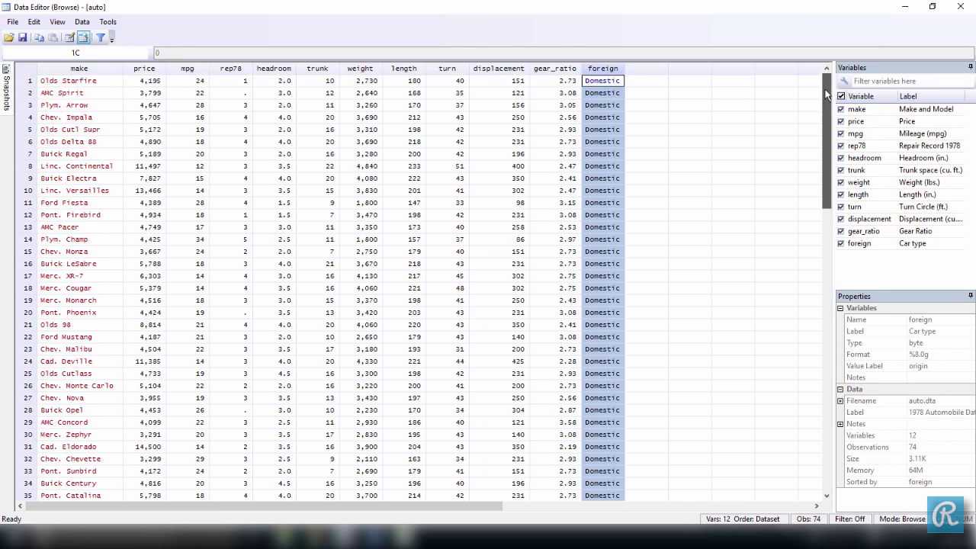
{"action": "left_click", "coordinate": [909, 7]}
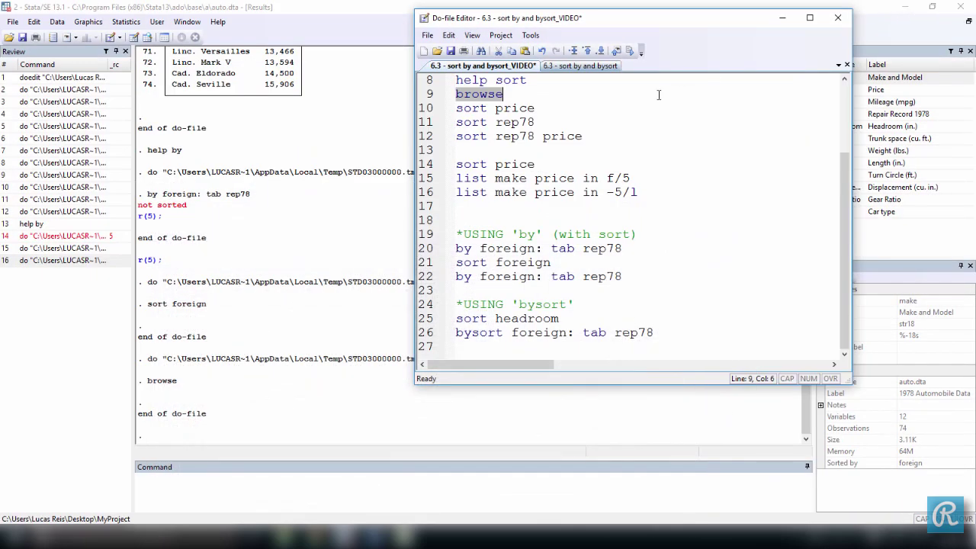
Step: Run line 22, 'by foreign: tab rep78', on the foreign-sorted data and view the results
{"action": "left_click_drag", "start_coordinate": [622, 277], "coordinate": [458, 279]}
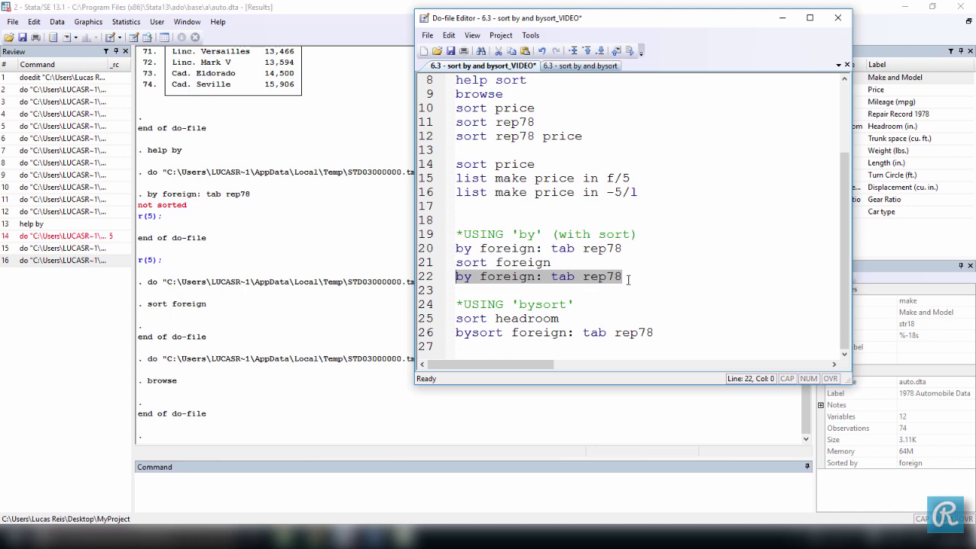
{"action": "left_click", "coordinate": [629, 50]}
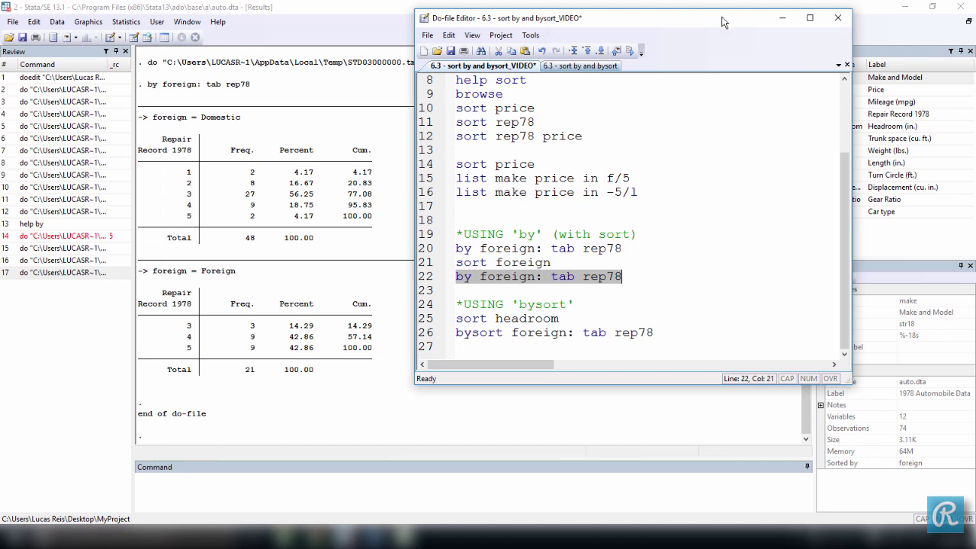
{"action": "left_click", "coordinate": [782, 17]}
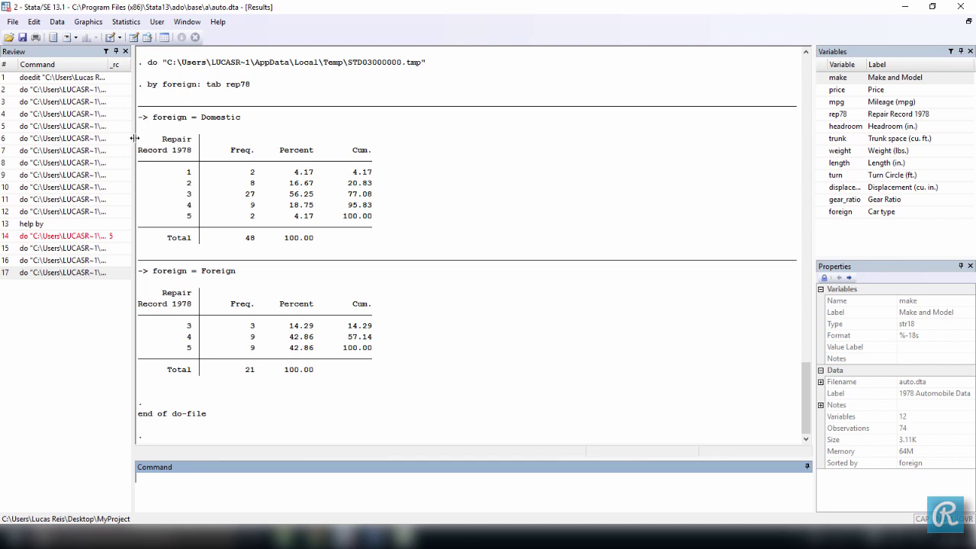
Step: Highlight the Domestic (48 cars) and Foreign (21 cars) rep78 tables in Results
{"action": "left_click_drag", "start_coordinate": [138, 138], "coordinate": [383, 243]}
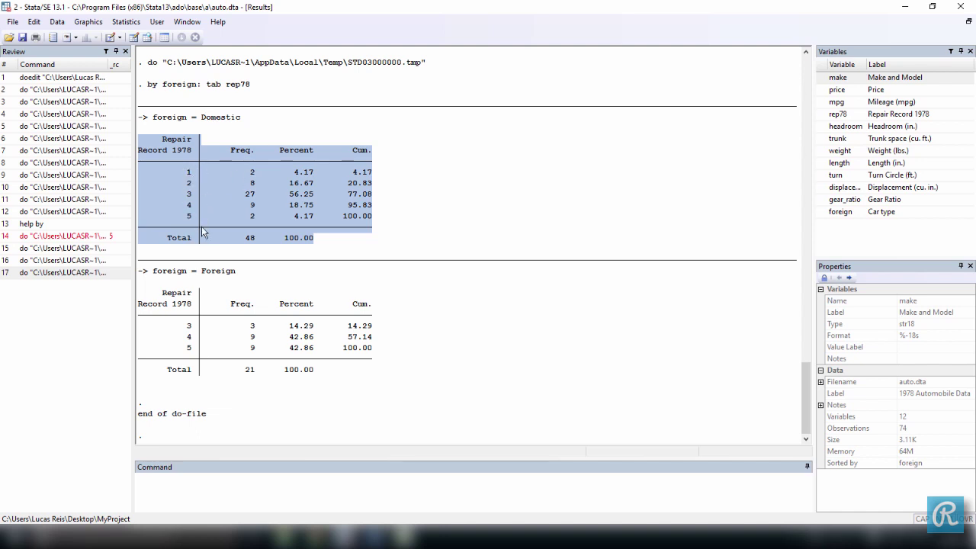
{"action": "left_click_drag", "start_coordinate": [144, 277], "coordinate": [383, 377]}
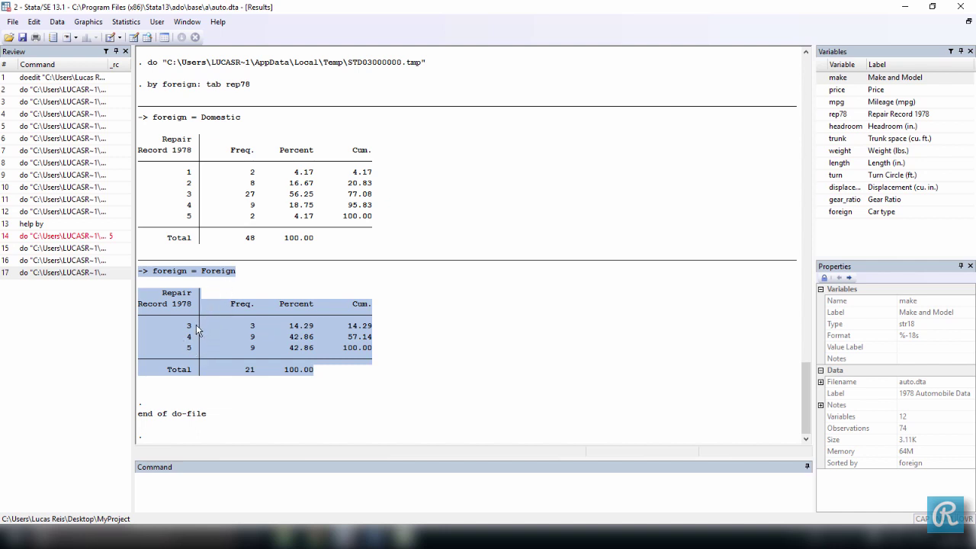
{"action": "left_click", "coordinate": [142, 164]}
{"action": "left_click_drag", "start_coordinate": [142, 163], "coordinate": [378, 188]}
{"action": "left_click_drag", "start_coordinate": [138, 163], "coordinate": [397, 238]}
{"action": "left_click", "coordinate": [398, 239]}
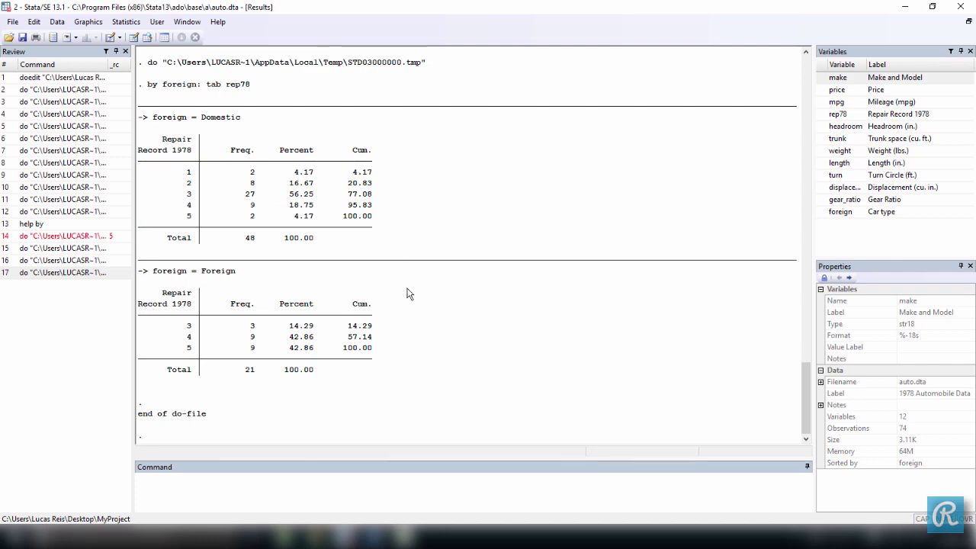
Step: Sort the data by headroom by running 'sort headroom' on line 25
{"action": "mouse_move", "coordinate": [351, 538]}
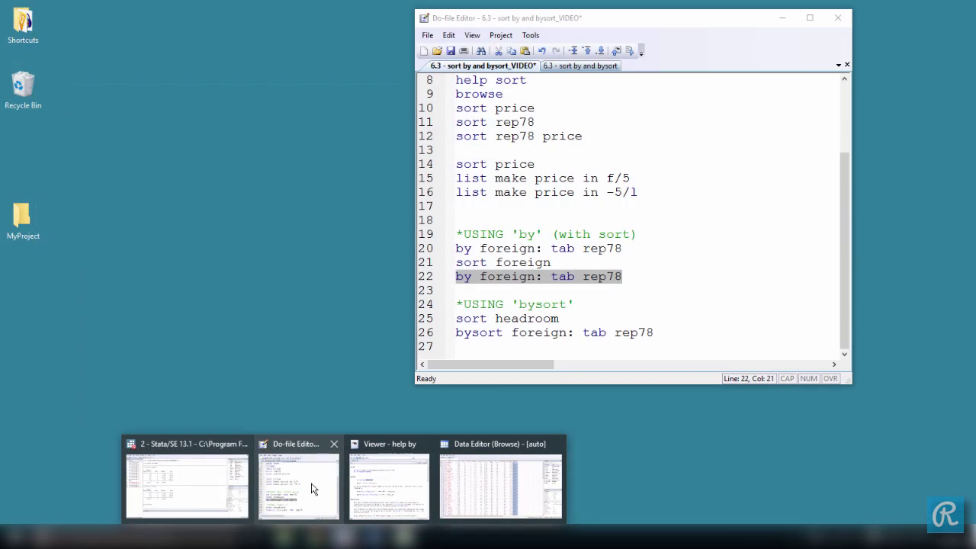
{"action": "left_click", "coordinate": [315, 488]}
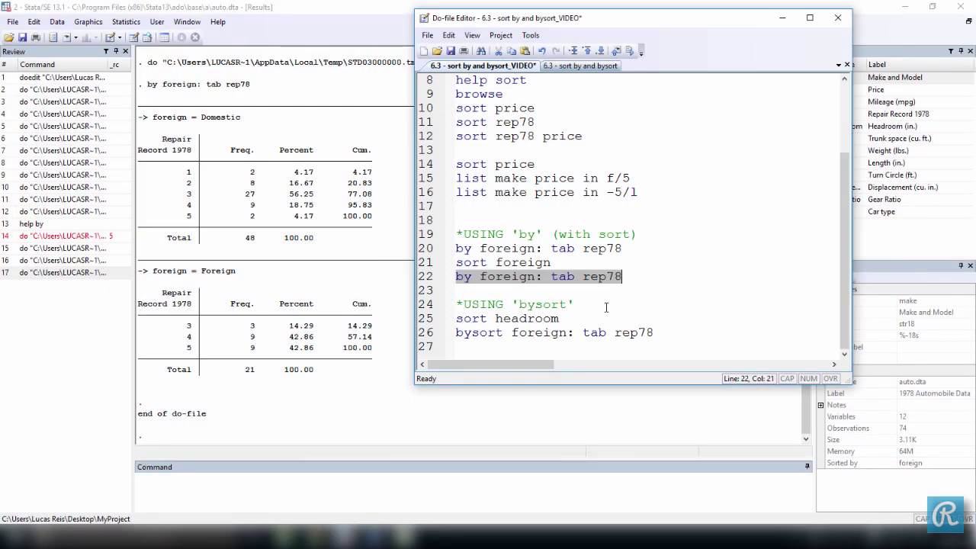
{"action": "left_click", "coordinate": [606, 307]}
{"action": "left_click_drag", "start_coordinate": [551, 262], "coordinate": [451, 261]}
{"action": "left_click_drag", "start_coordinate": [622, 279], "coordinate": [448, 276]}
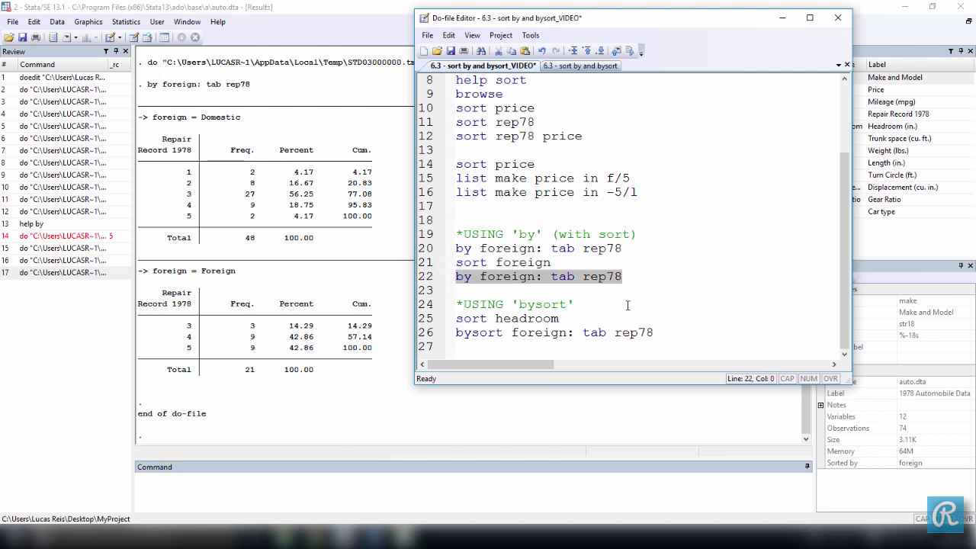
{"action": "left_click_drag", "start_coordinate": [559, 318], "coordinate": [449, 319]}
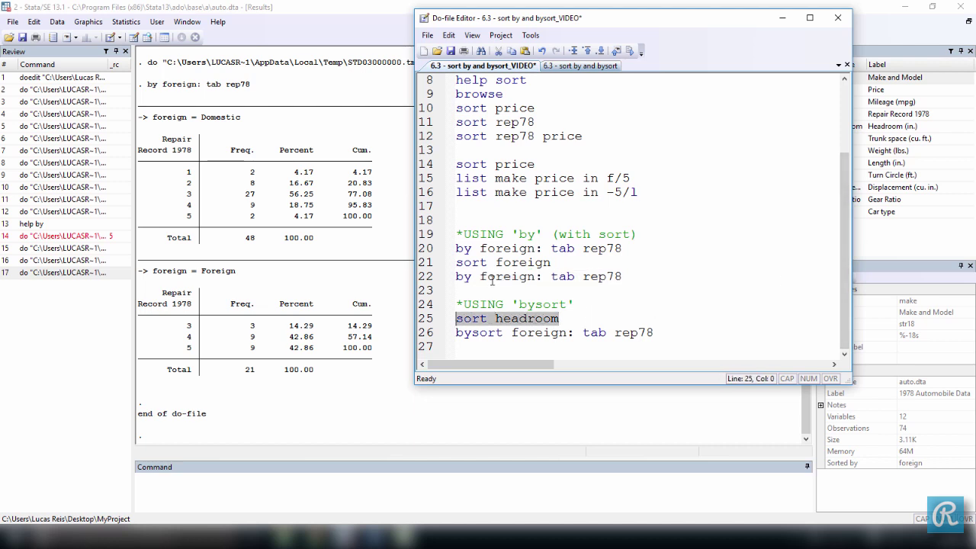
{"action": "left_click", "coordinate": [629, 52]}
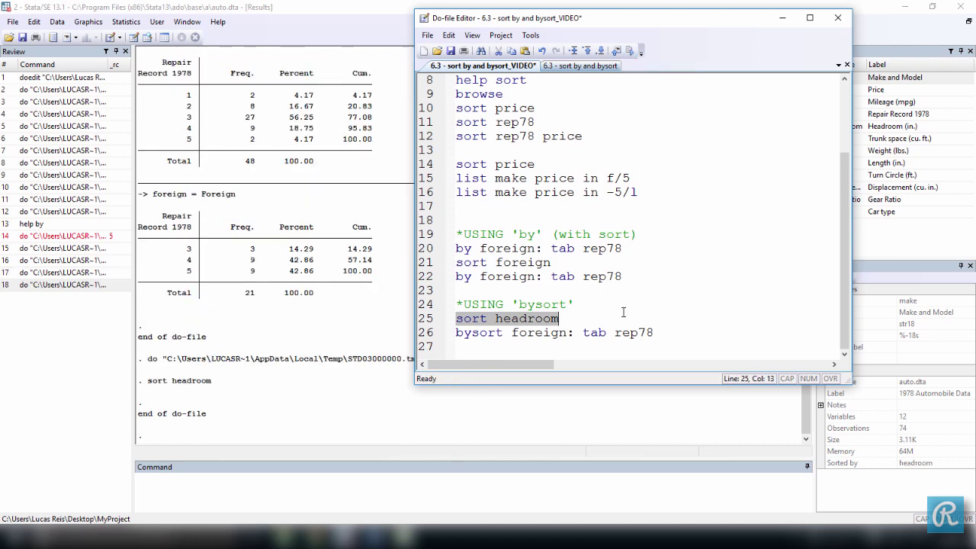
Step: Run line 26, 'bysort foreign: tab rep78', and show its results
{"action": "left_click", "coordinate": [662, 332]}
{"action": "left_click_drag", "start_coordinate": [662, 333], "coordinate": [456, 332]}
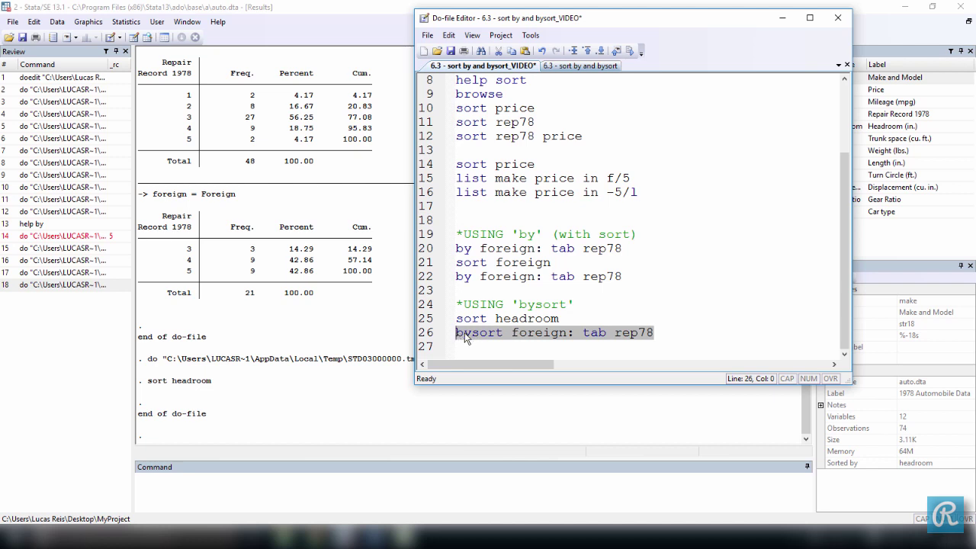
{"action": "left_click", "coordinate": [460, 333]}
{"action": "left_click_drag", "start_coordinate": [464, 333], "coordinate": [663, 330]}
{"action": "left_click", "coordinate": [632, 51]}
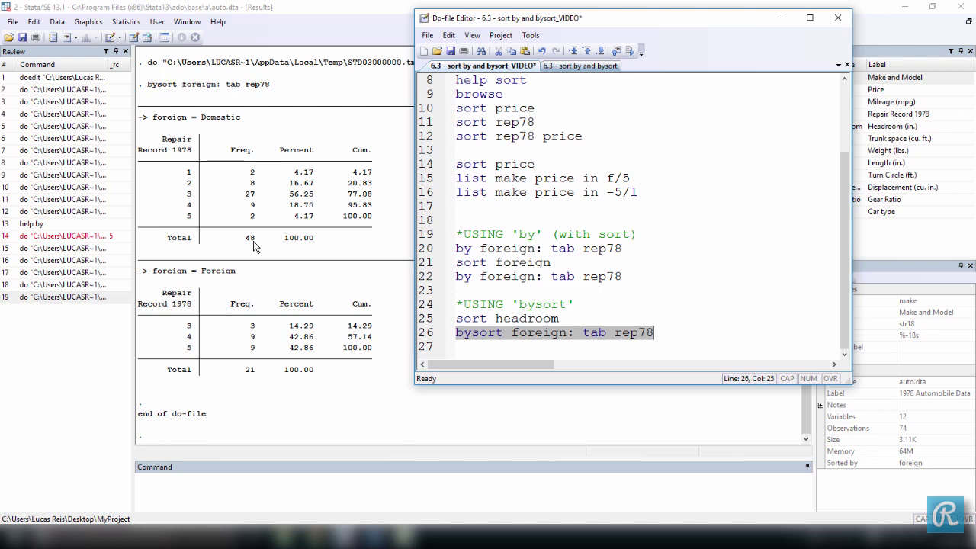
{"action": "left_click", "coordinate": [782, 18]}
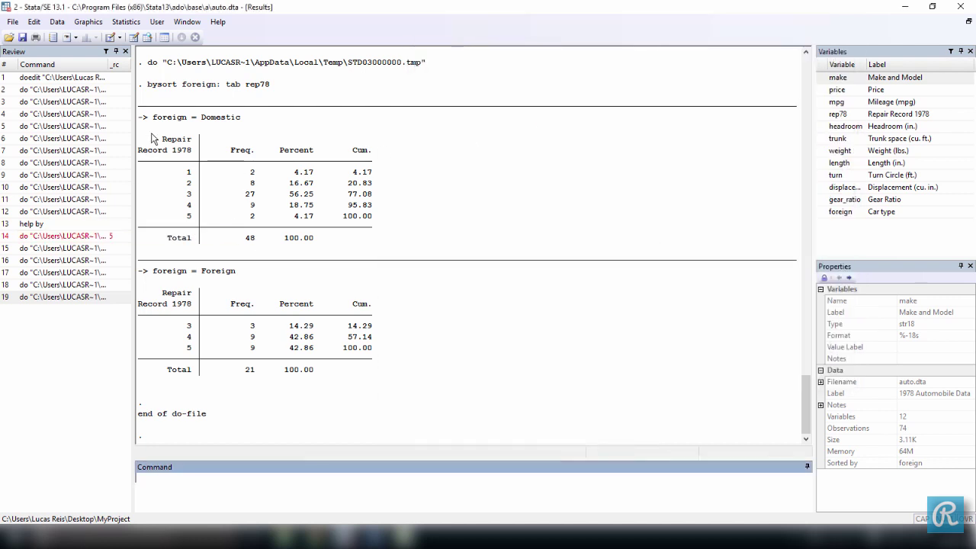
Step: Highlight the foreign = Domestic and foreign = Foreign headings and their rep78 tables
{"action": "left_click_drag", "start_coordinate": [142, 118], "coordinate": [246, 124]}
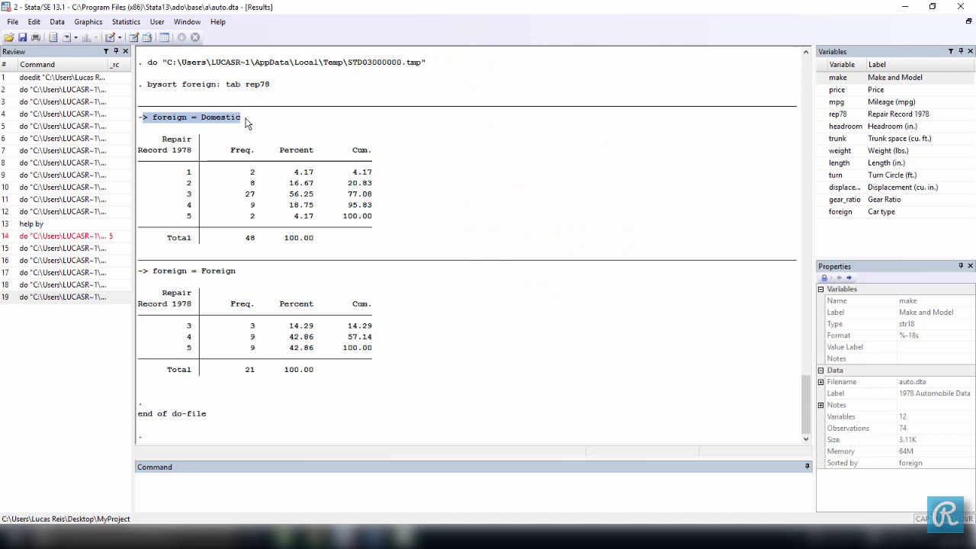
{"action": "left_click", "coordinate": [143, 276]}
{"action": "left_click_drag", "start_coordinate": [143, 276], "coordinate": [244, 275]}
{"action": "left_click", "coordinate": [152, 120]}
{"action": "left_click_drag", "start_coordinate": [152, 120], "coordinate": [242, 123]}
{"action": "left_click_drag", "start_coordinate": [140, 141], "coordinate": [385, 239]}
{"action": "left_click_drag", "start_coordinate": [143, 292], "coordinate": [370, 375]}
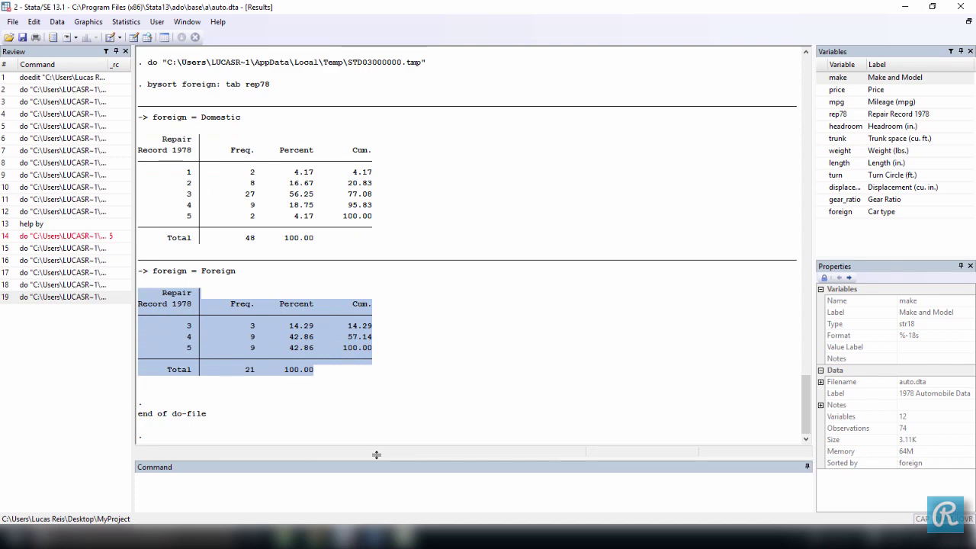
{"action": "left_click", "coordinate": [364, 424]}
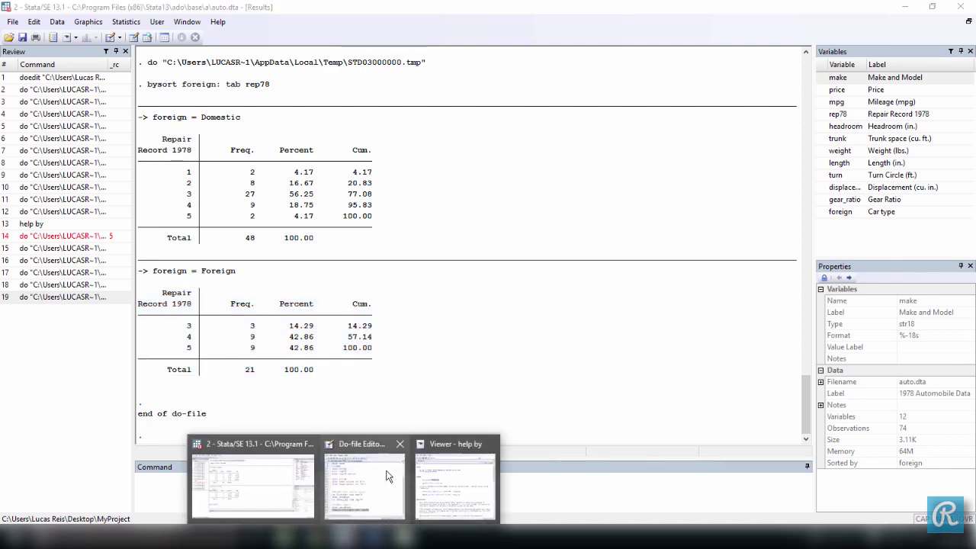
Step: Compare 'bysort' on line 26 with 'sort' on line 21 in the do-file
{"action": "left_click", "coordinate": [366, 477]}
{"action": "left_click_drag", "start_coordinate": [457, 336], "coordinate": [511, 336]}
{"action": "left_click_drag", "start_coordinate": [461, 260], "coordinate": [480, 279]}
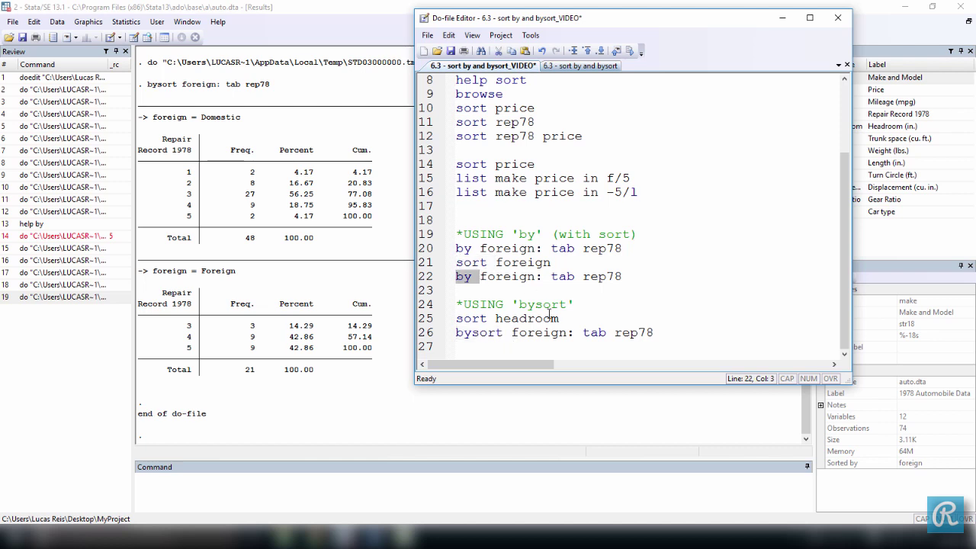
Step: Highlight 'bysort' and 'tab rep78' on line 26, then reveal the bysort results
{"action": "left_click_drag", "start_coordinate": [459, 333], "coordinate": [514, 333]}
{"action": "key", "text": "Left"}
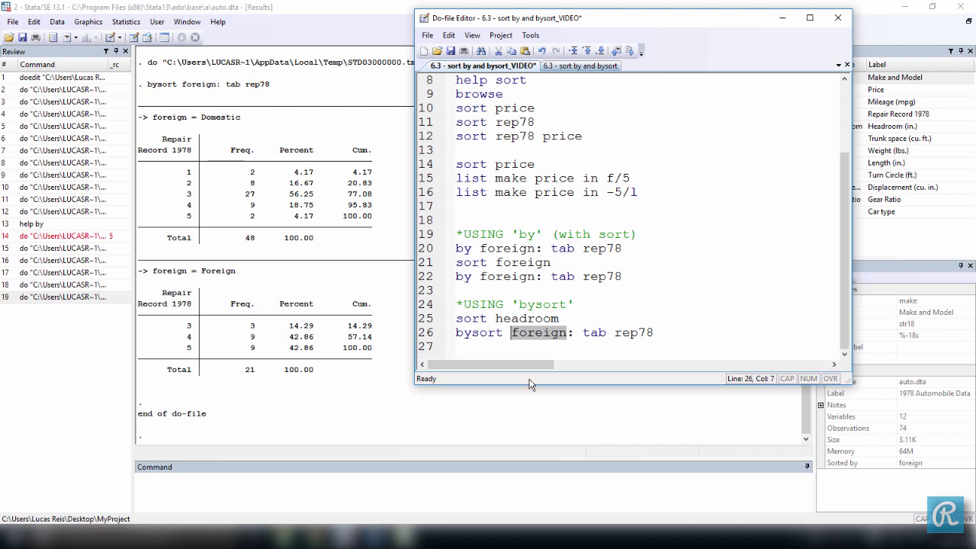
{"action": "left_click_drag", "start_coordinate": [583, 332], "coordinate": [656, 332]}
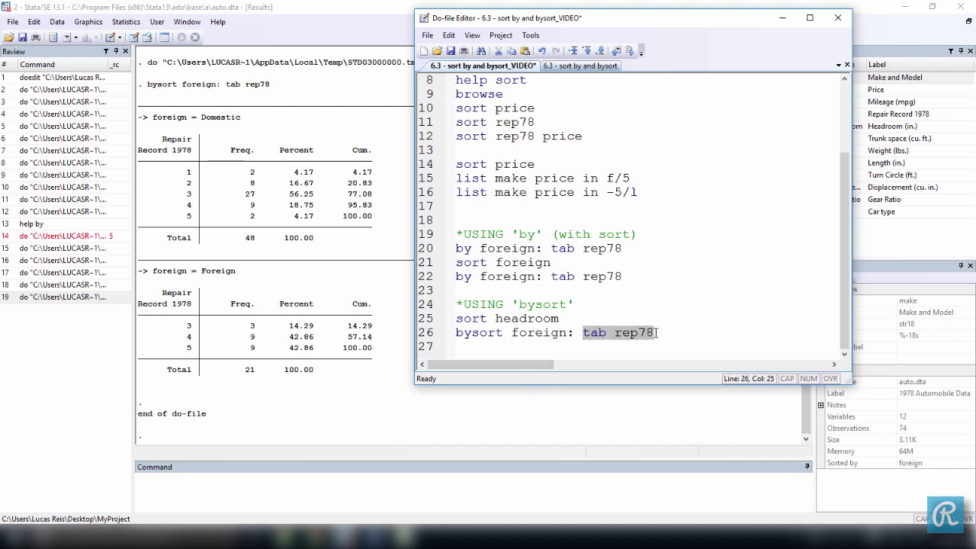
{"action": "left_click", "coordinate": [579, 344]}
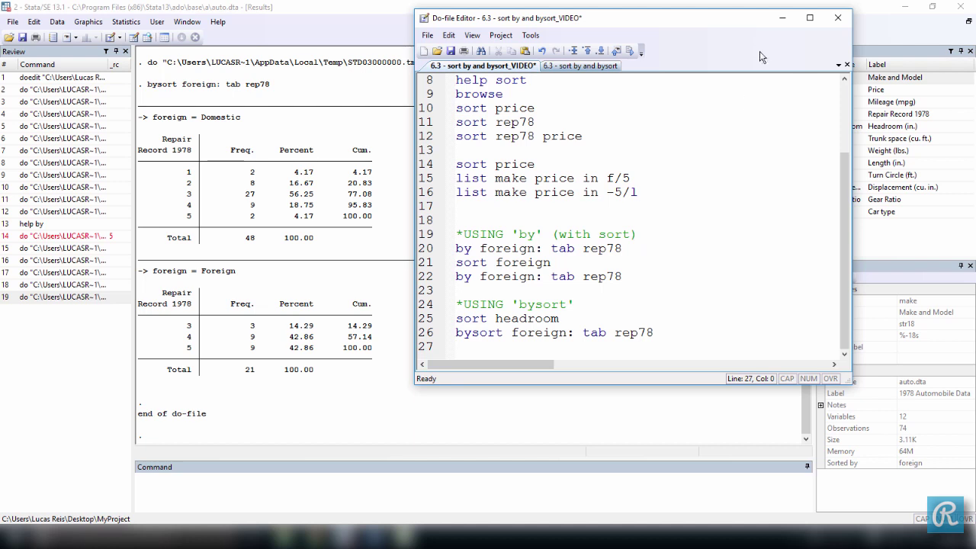
{"action": "left_click", "coordinate": [779, 21]}
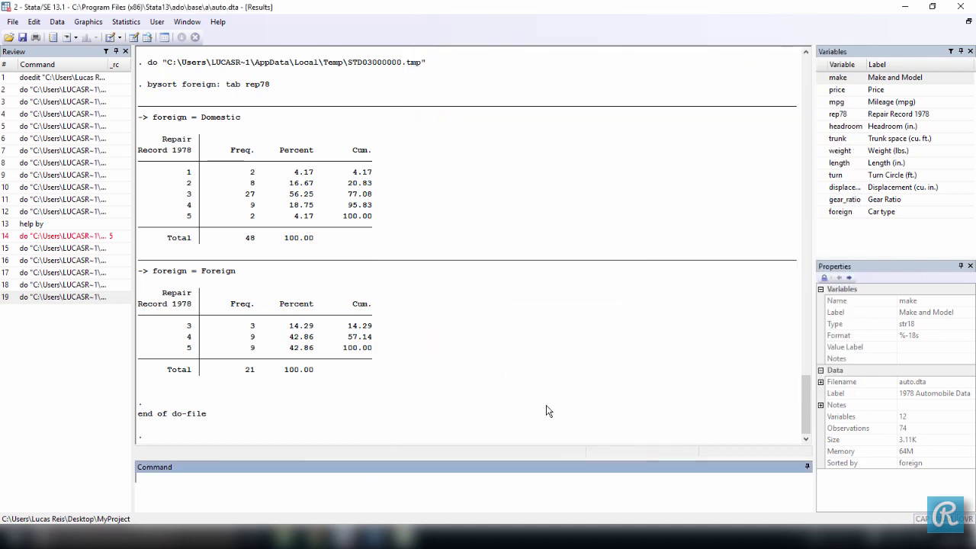
Step: Open the help page for generate with 'help generate'
{"action": "left_click", "coordinate": [535, 474]}
{"action": "type", "text": "help generate"}
{"action": "key", "text": "Return"}
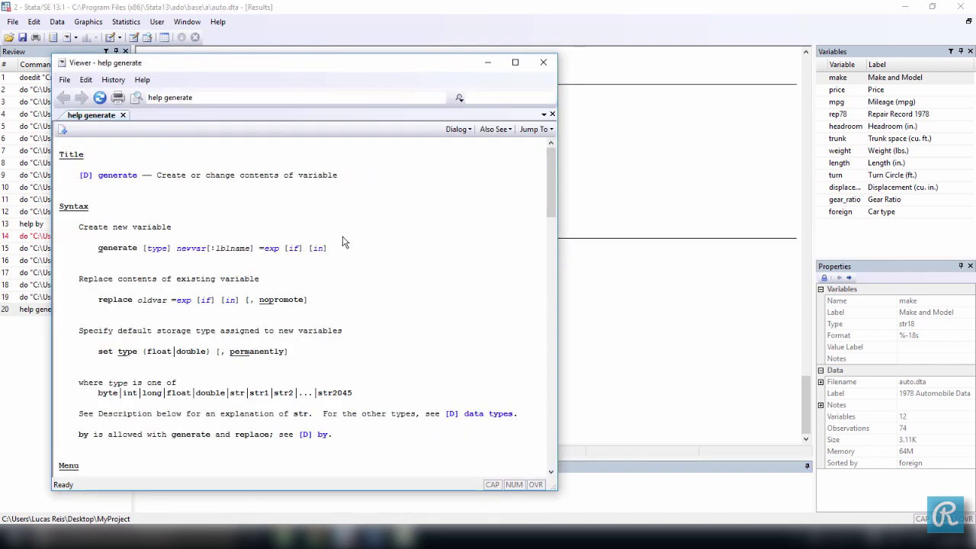
Step: Highlight the help note stating that by is allowed with generate
{"action": "scroll", "coordinate": [366, 263], "scroll_direction": "down", "scroll_amount": 1}
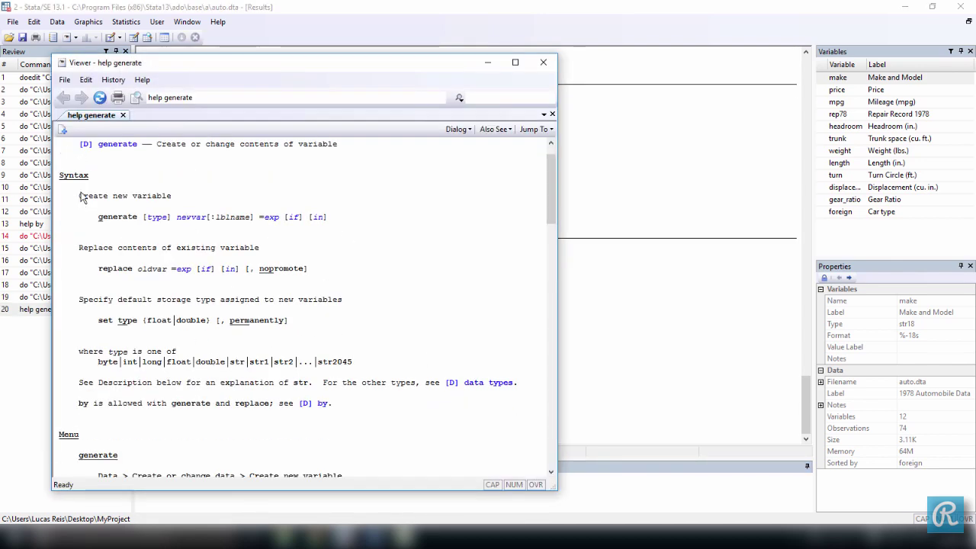
{"action": "left_click_drag", "start_coordinate": [77, 410], "coordinate": [333, 407]}
{"action": "left_click", "coordinate": [340, 410]}
{"action": "scroll", "coordinate": [182, 249], "scroll_direction": "up", "scroll_amount": 1}
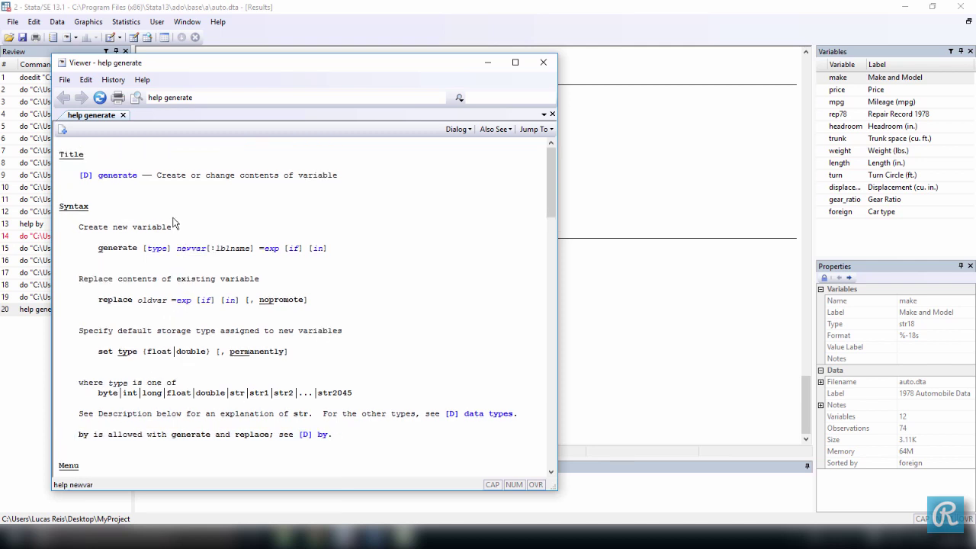
{"action": "left_click", "coordinate": [170, 97]}
{"action": "left_click_drag", "start_coordinate": [77, 434], "coordinate": [335, 438]}
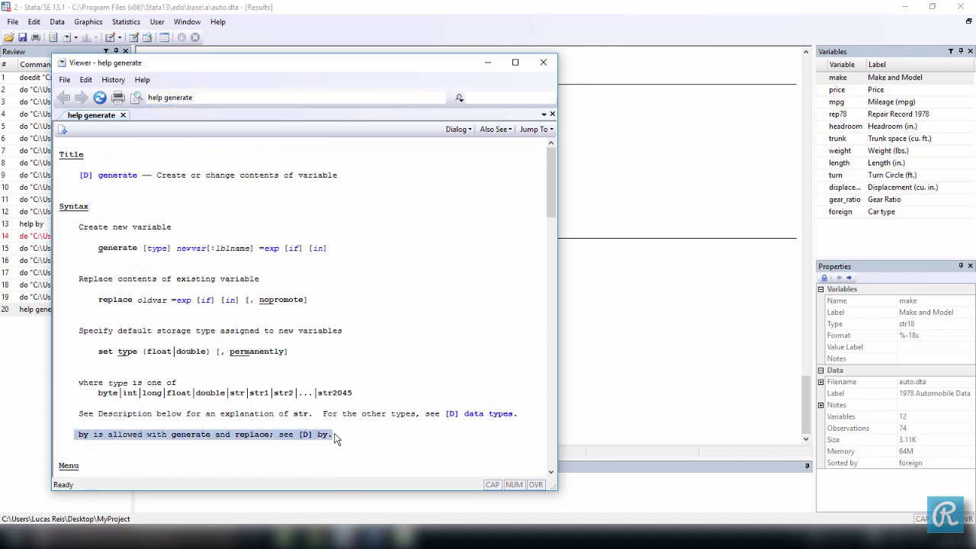